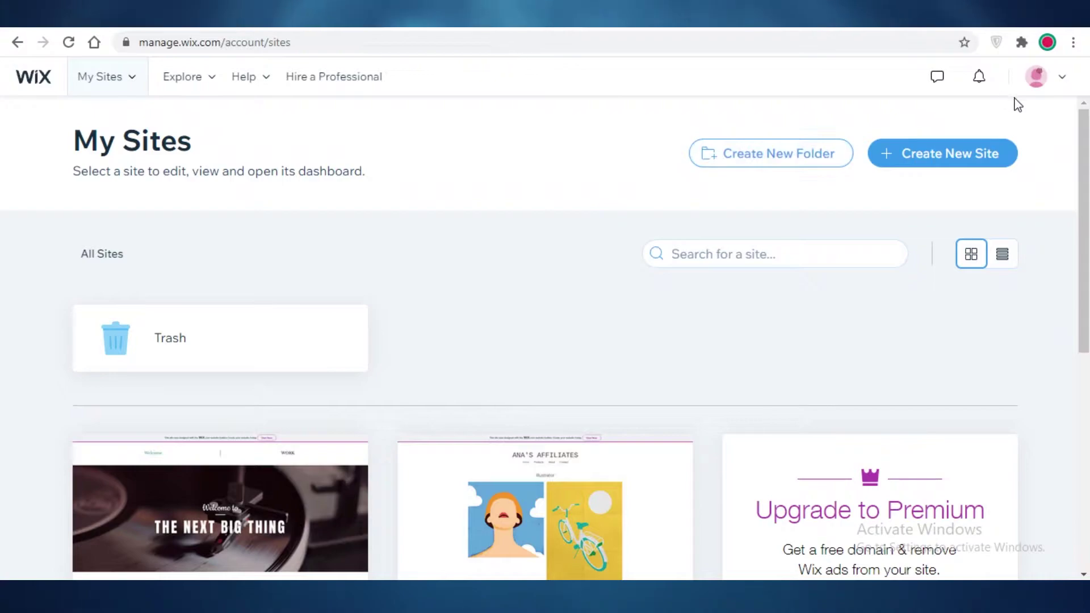
# Step: Start a new site and first pick Art Gallery Blog as its type
pyautogui.click(1048, 75)
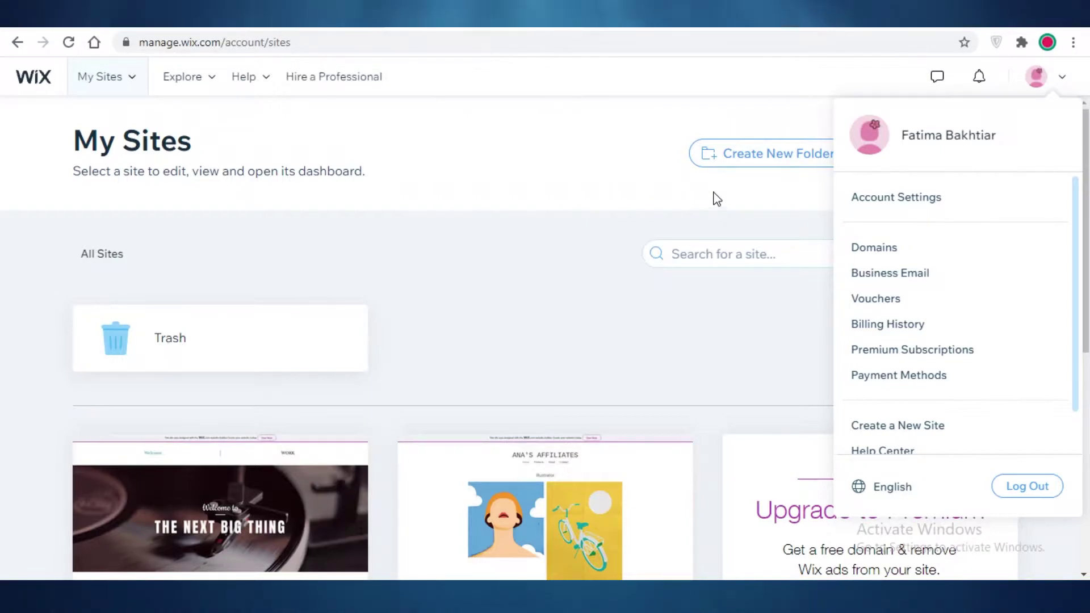
pyautogui.click(774, 239)
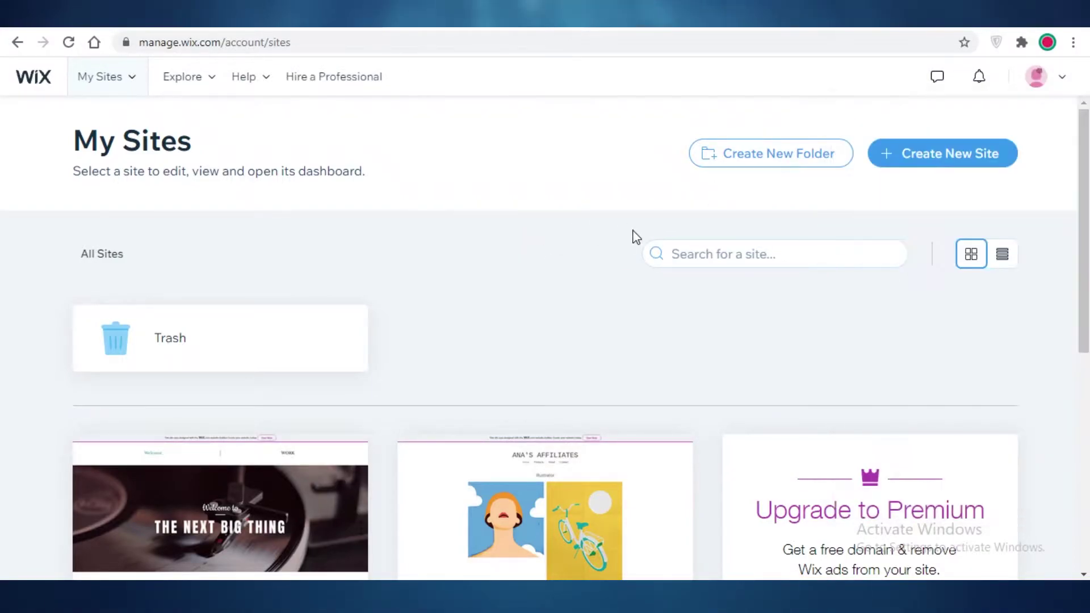
pyautogui.scroll(-7, 560, 292)
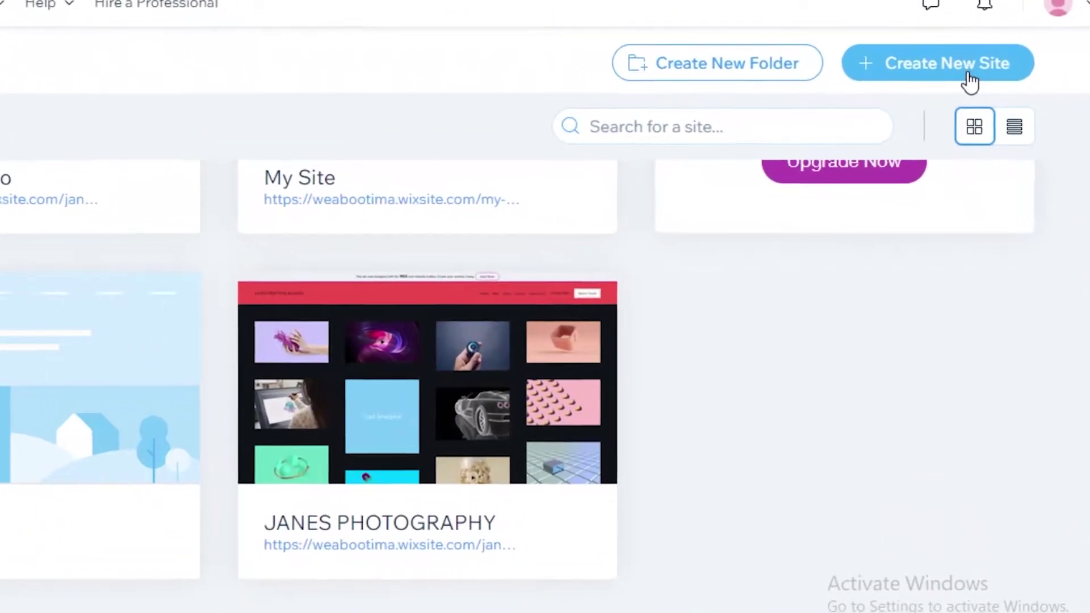
pyautogui.click(969, 74)
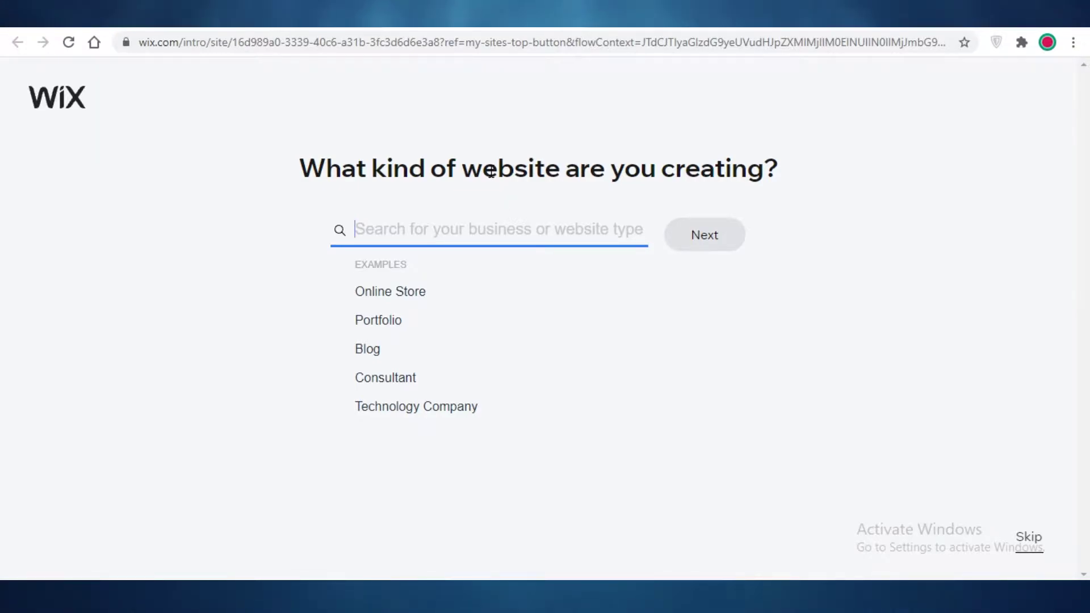
pyautogui.write('art')
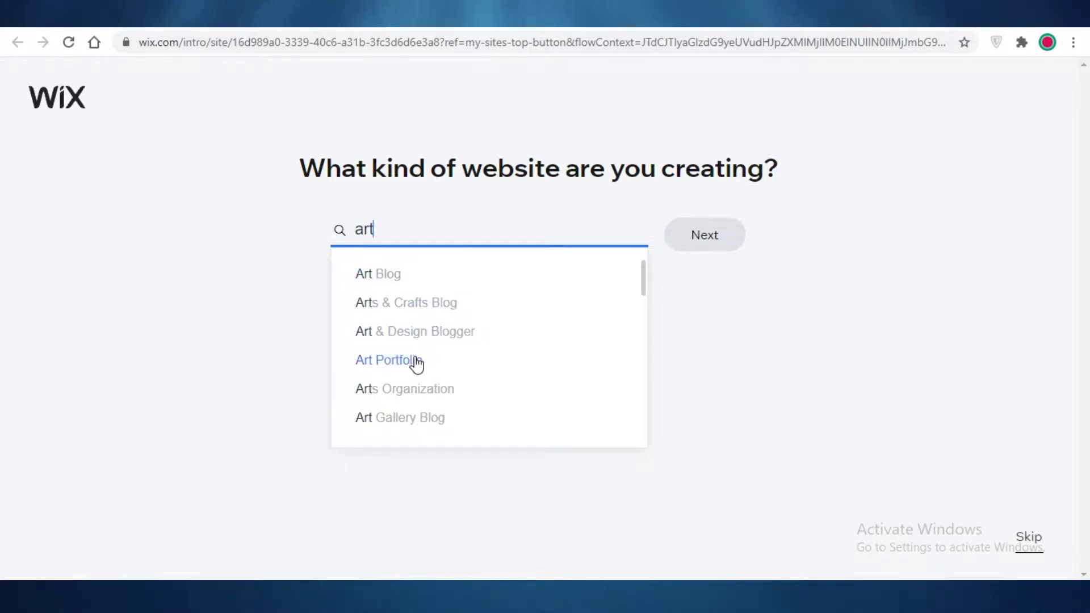
pyautogui.click(403, 417)
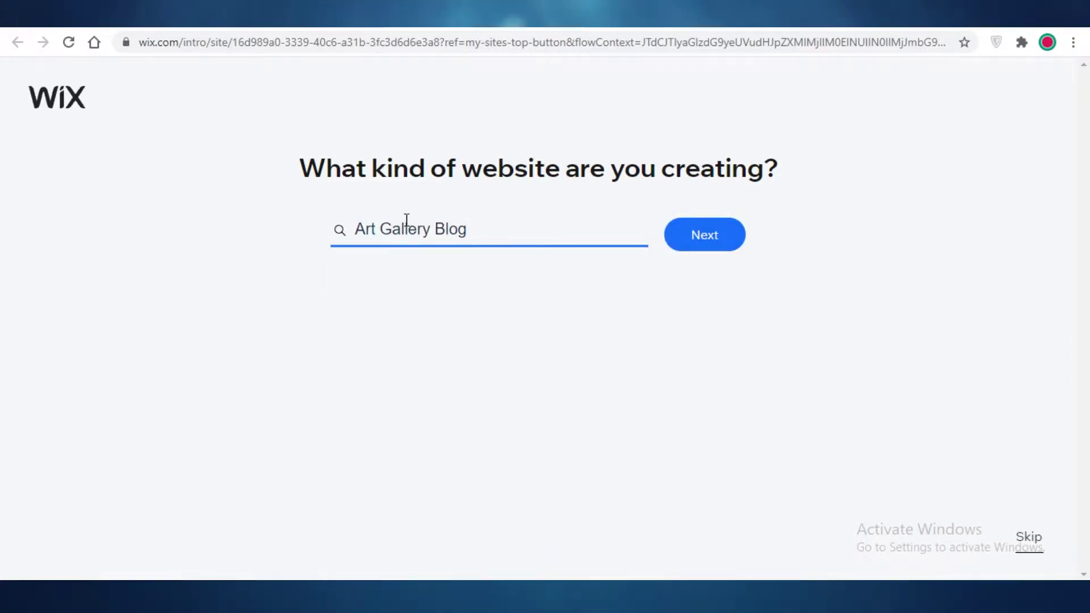
# Step: Replace the site type with Gallery Exhibition, found by searching 'galle', and continue
pyautogui.click(454, 234)
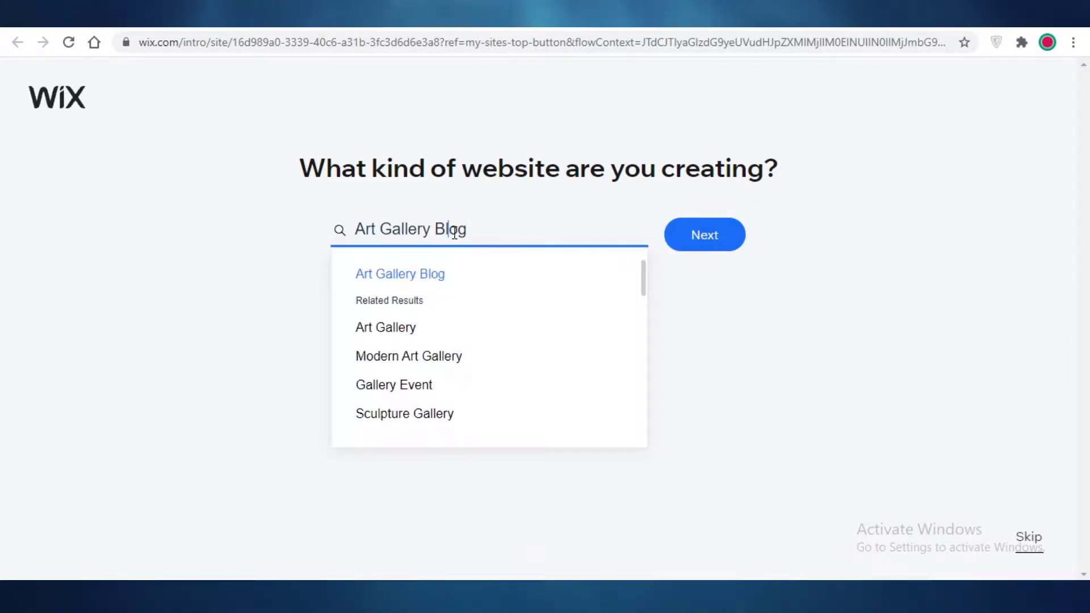
pyautogui.press('Delete')
pyautogui.press('BackSpace')
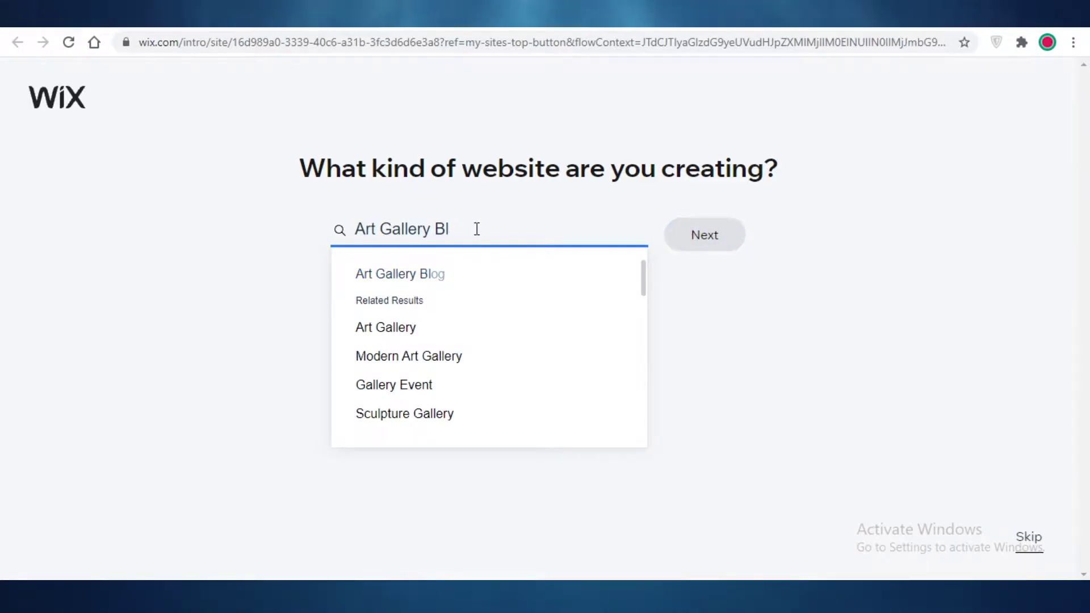
pyautogui.hotkey('ctrl', 'a')
pyautogui.press('BackSpace')
pyautogui.write('galle')
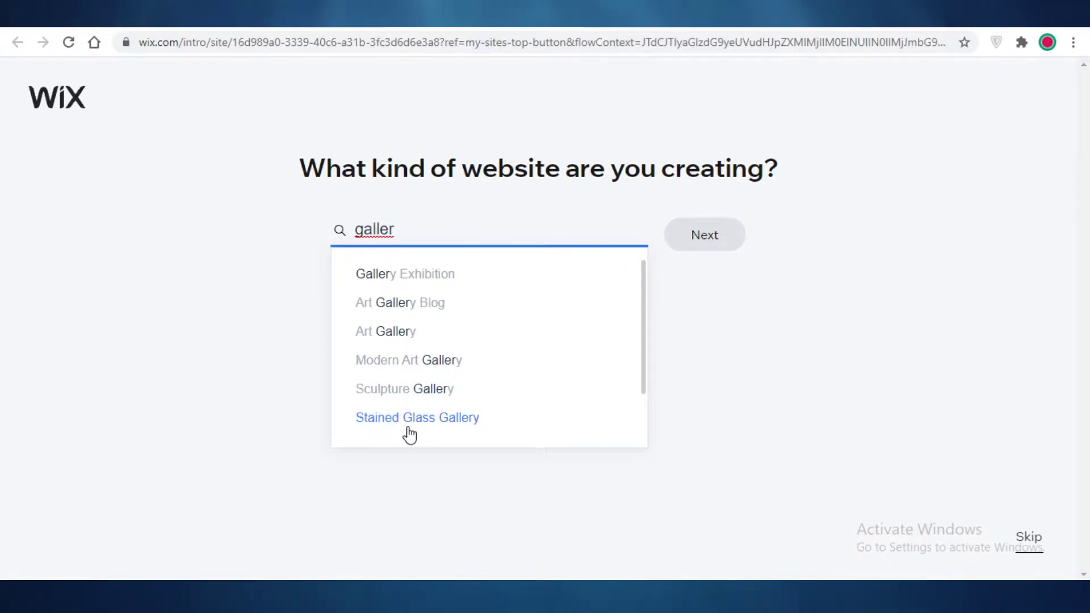
pyautogui.click(443, 277)
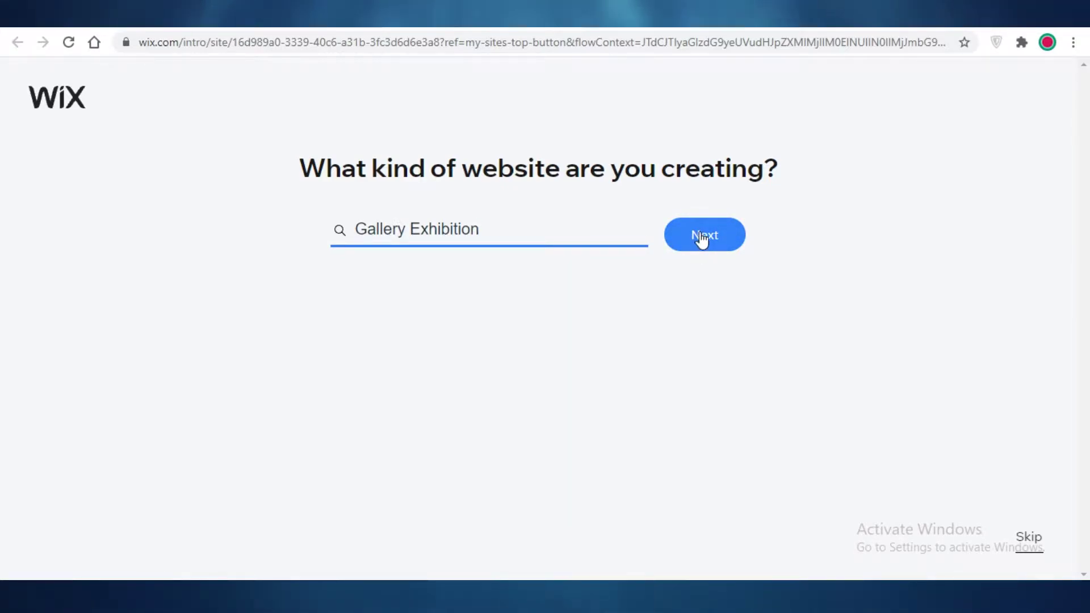
pyautogui.click(701, 239)
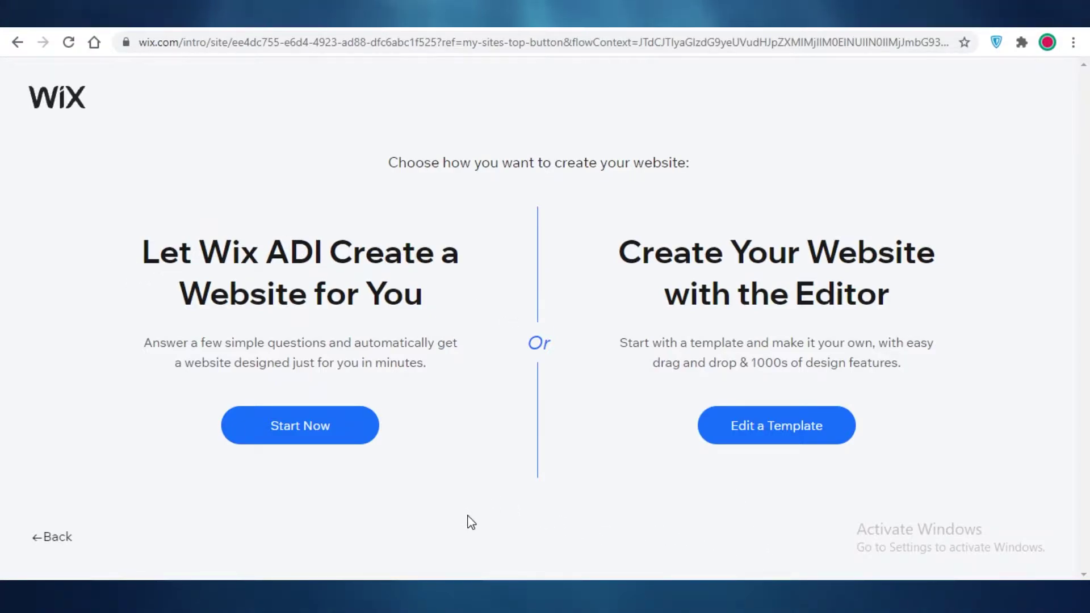
# Step: Choose to edit a template and browse the Gallery Exhibition results onto the next page
pyautogui.click(751, 435)
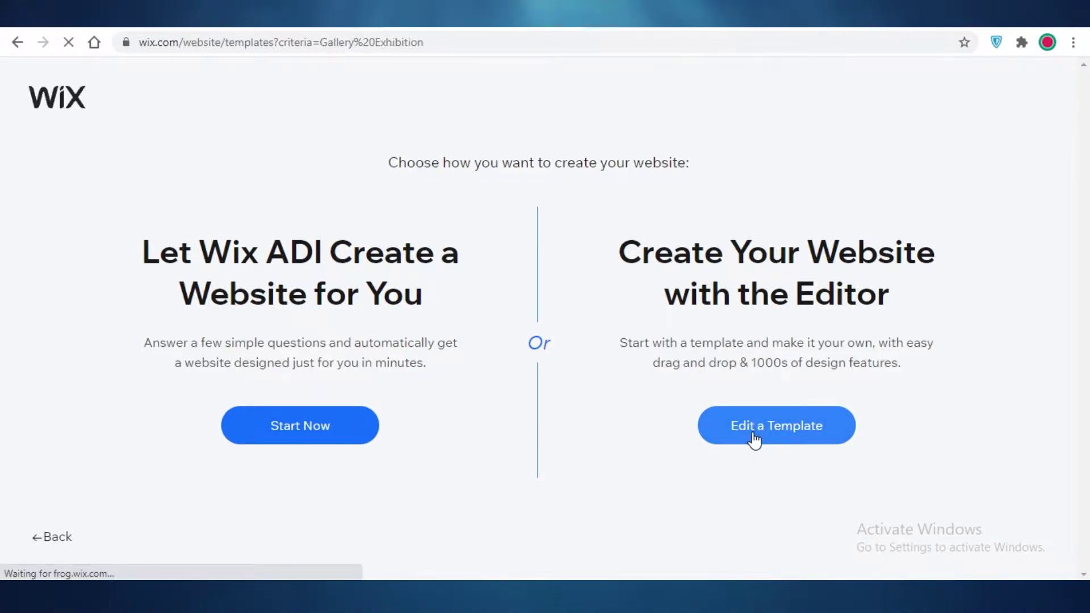
pyautogui.scroll(-4, 767, 426)
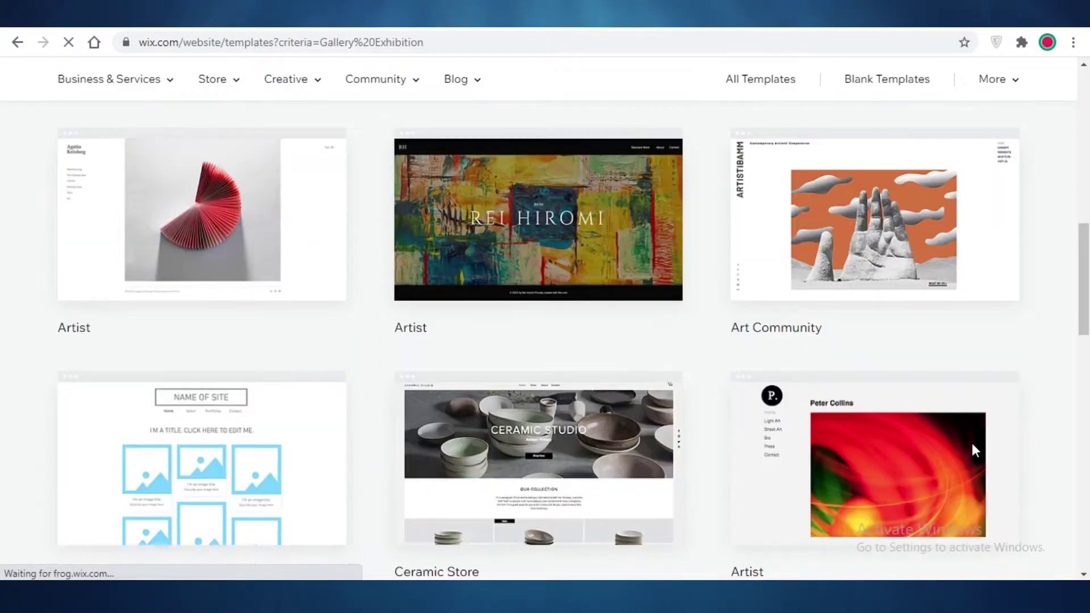
pyautogui.scroll(6, 972, 443)
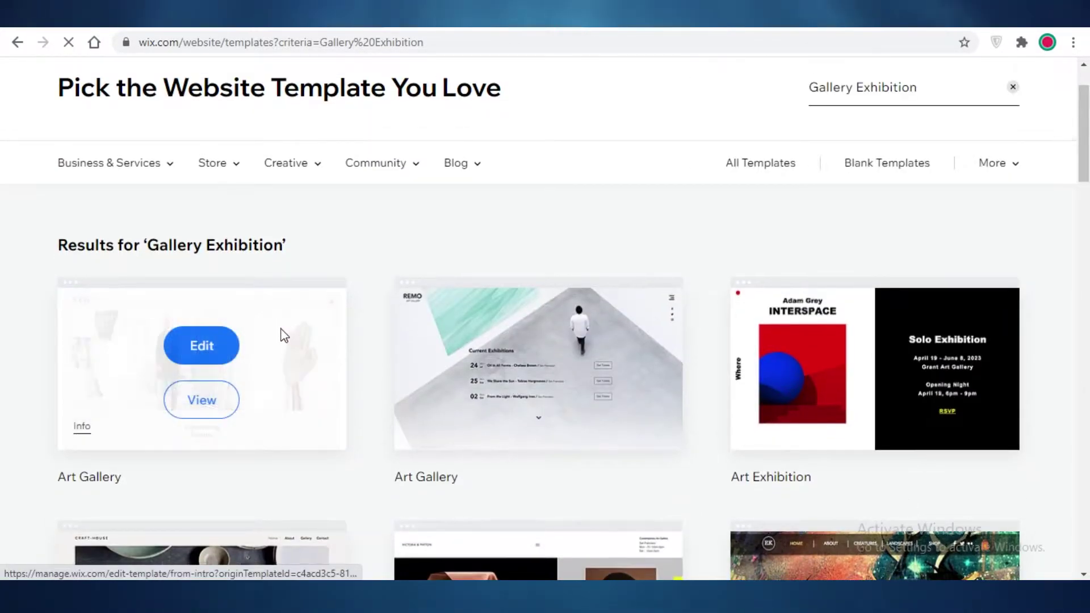
pyautogui.scroll(-4, 555, 260)
pyautogui.scroll(-11, 1003, 352)
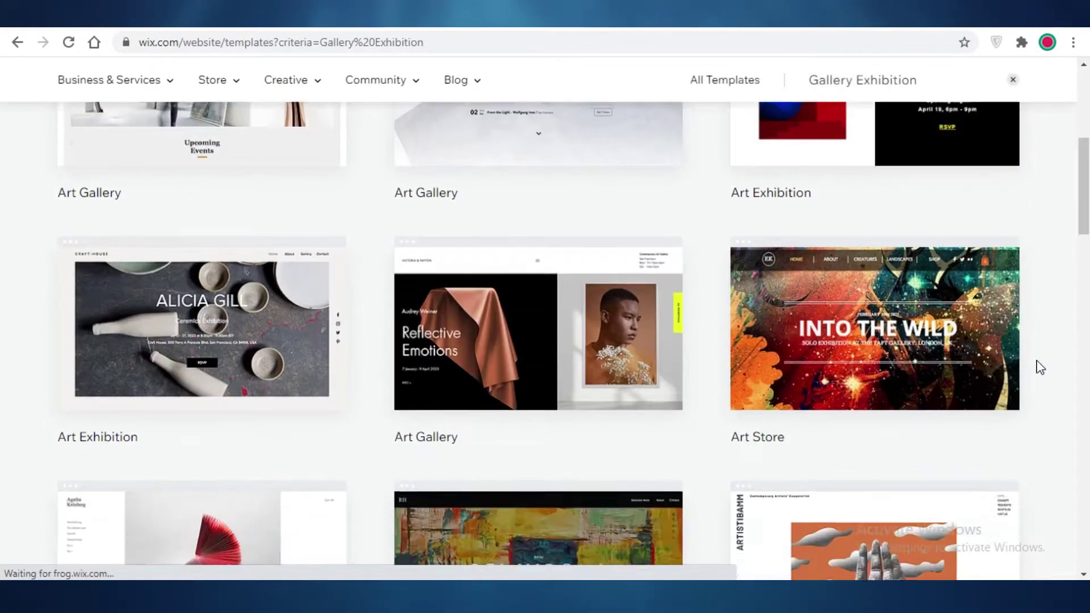
pyautogui.scroll(3, 971, 361)
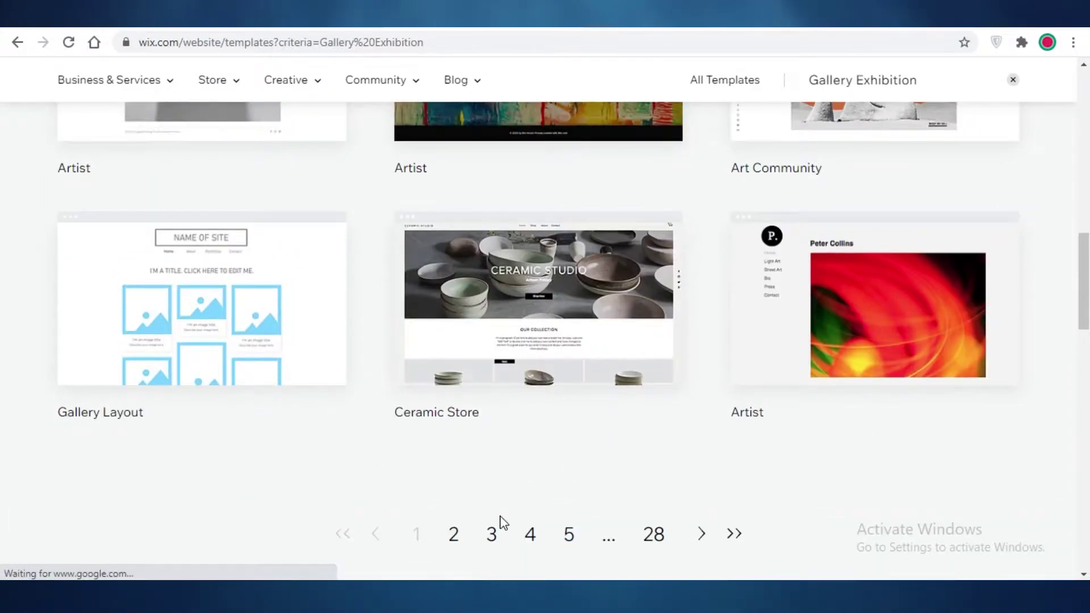
pyautogui.scroll(-1, 625, 483)
pyautogui.click(698, 474)
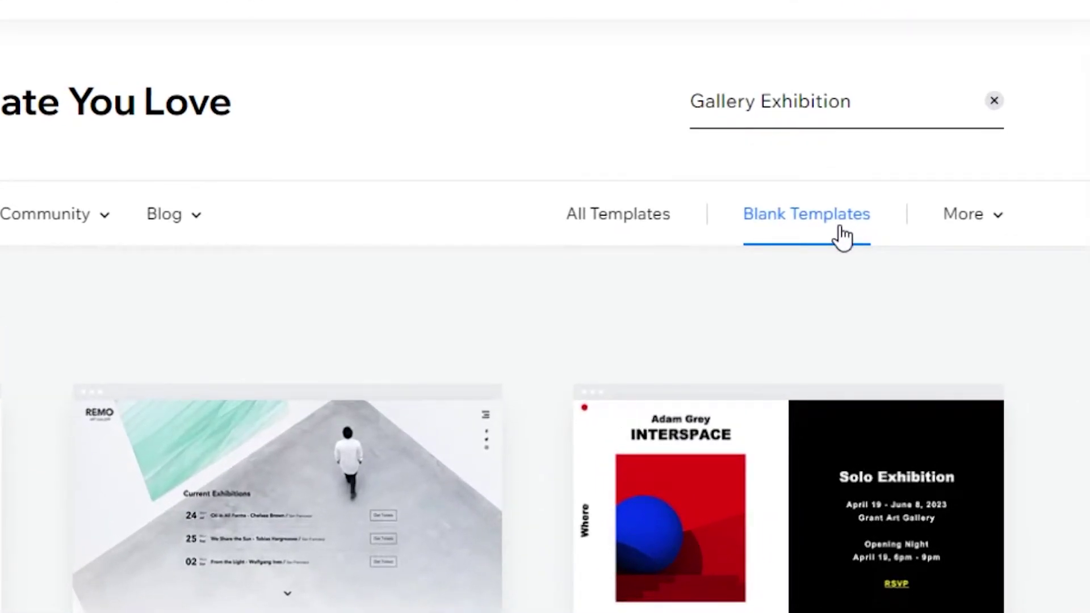
# Step: Filter to Blank Templates and open Start from Scratch in the editor
pyautogui.click(843, 236)
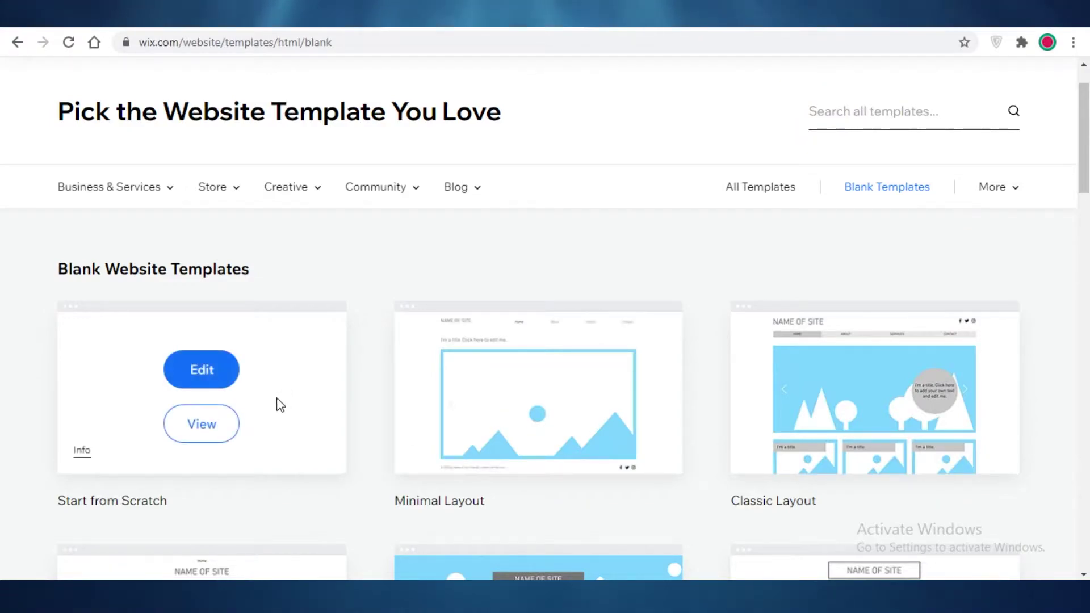
pyautogui.scroll(-4, 272, 403)
pyautogui.scroll(4, 270, 402)
pyautogui.click(178, 381)
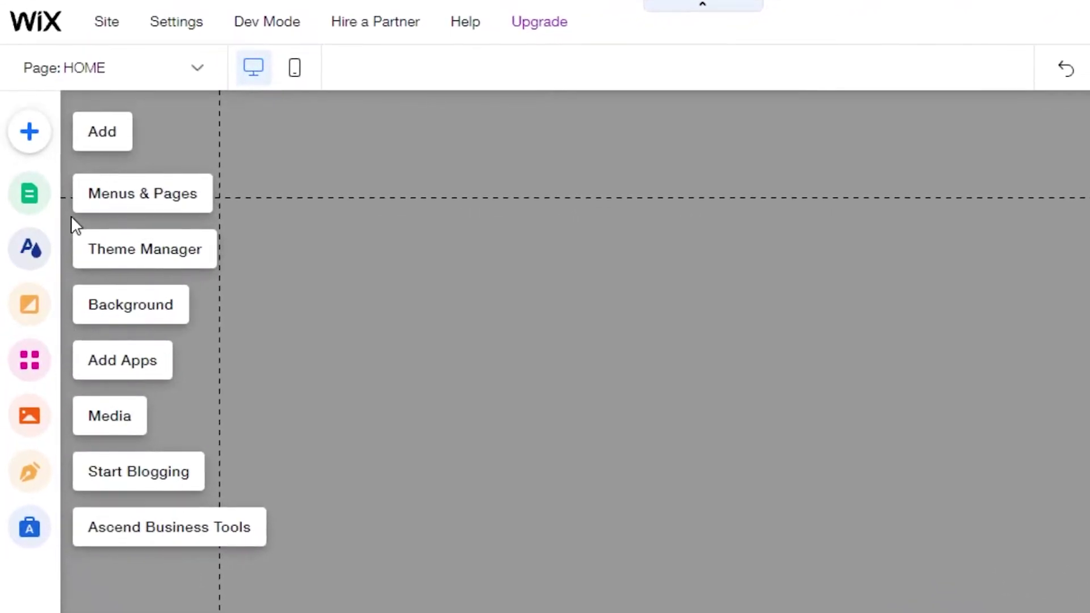
# Step: Dismiss the guide overlay, check the page list on HOME, and show the Menus & Pages panel
pyautogui.click(312, 365)
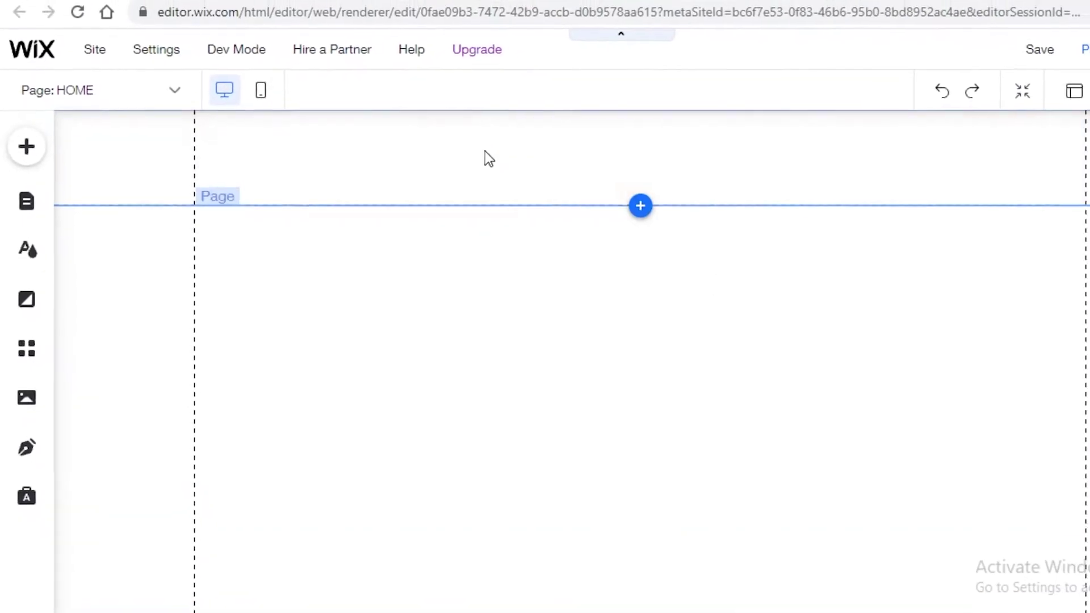
pyautogui.scroll(-5, 309, 329)
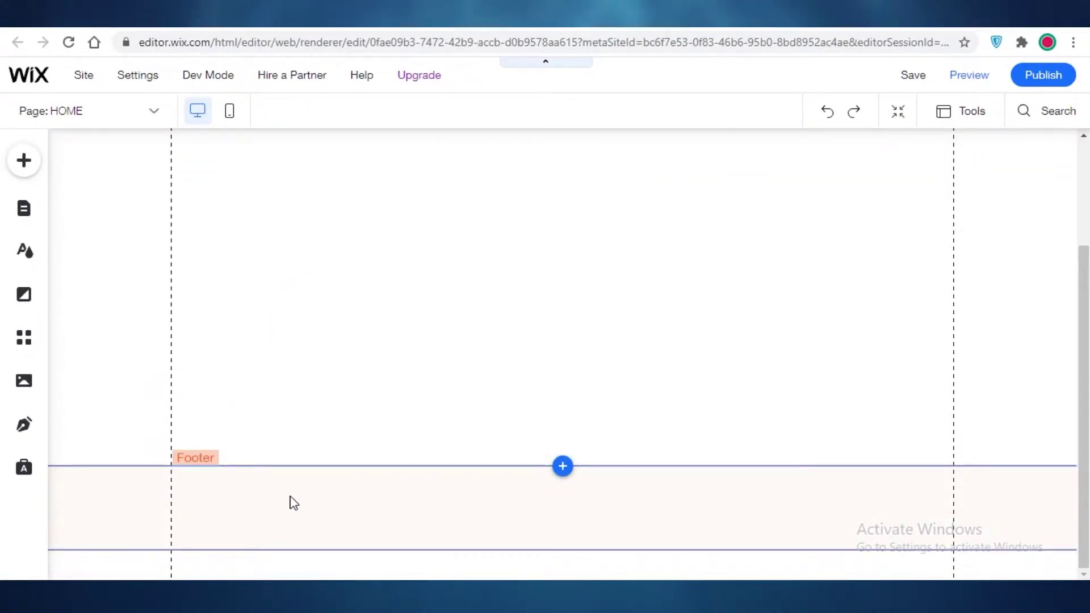
pyautogui.scroll(5, 202, 369)
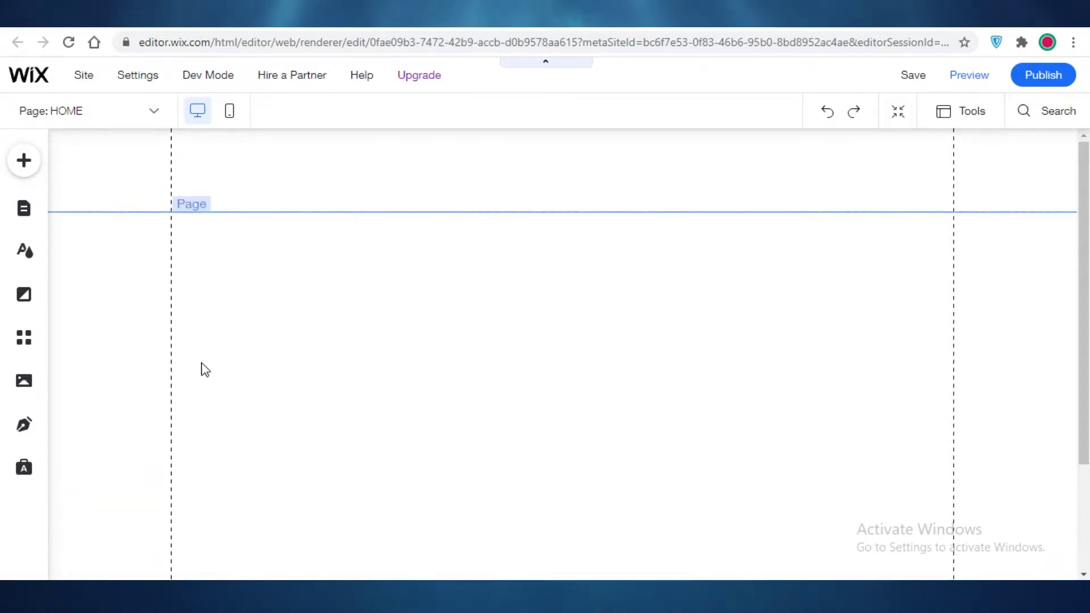
pyautogui.click(69, 111)
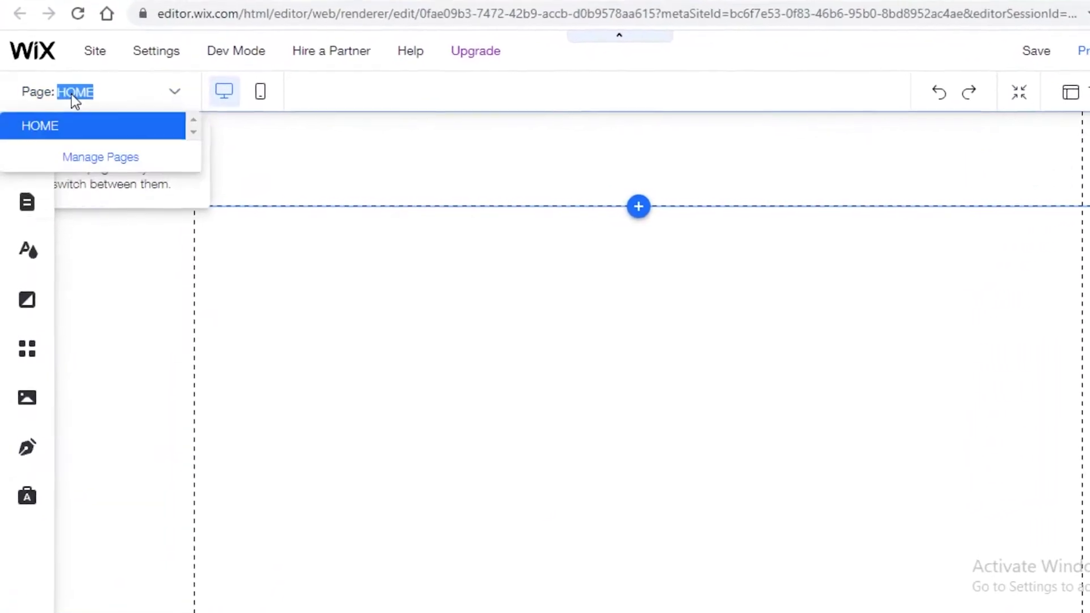
pyautogui.click(109, 104)
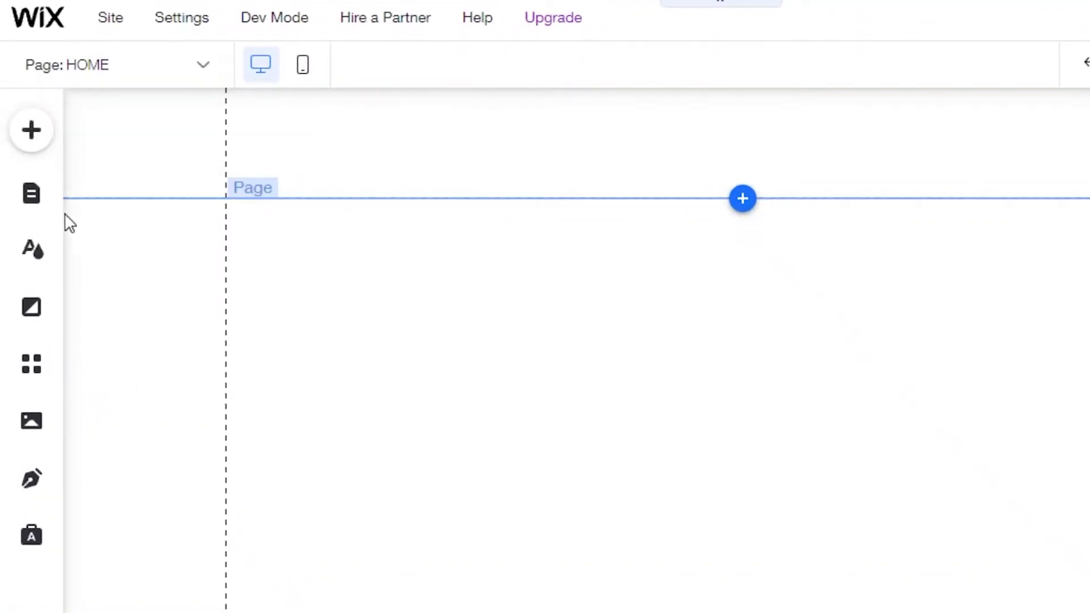
pyautogui.click(51, 200)
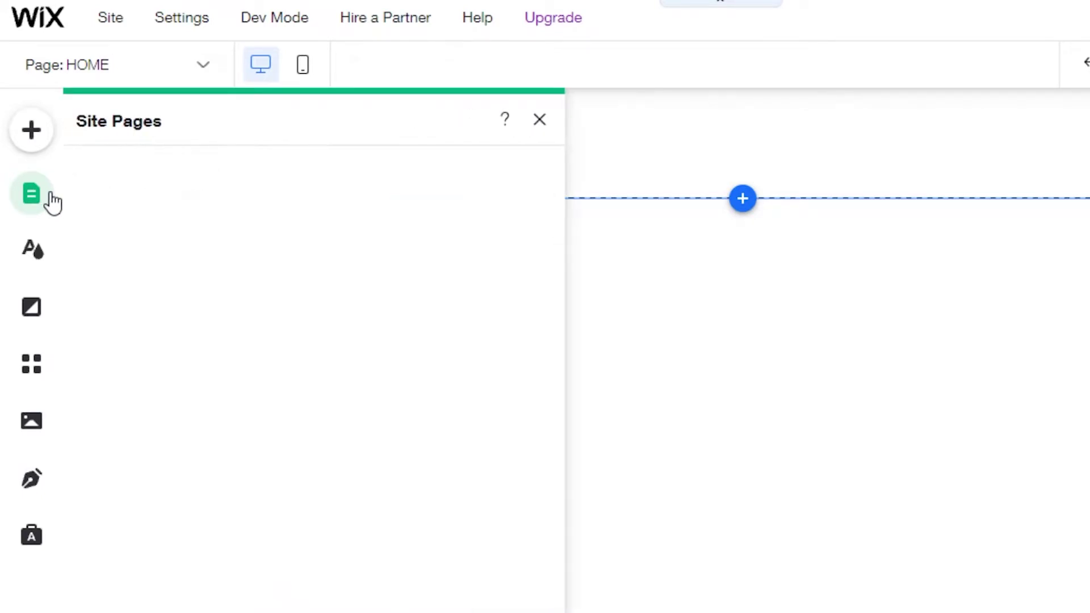
# Step: Browse the Add to Site strip presets and search for 'welcome'
pyautogui.click(32, 134)
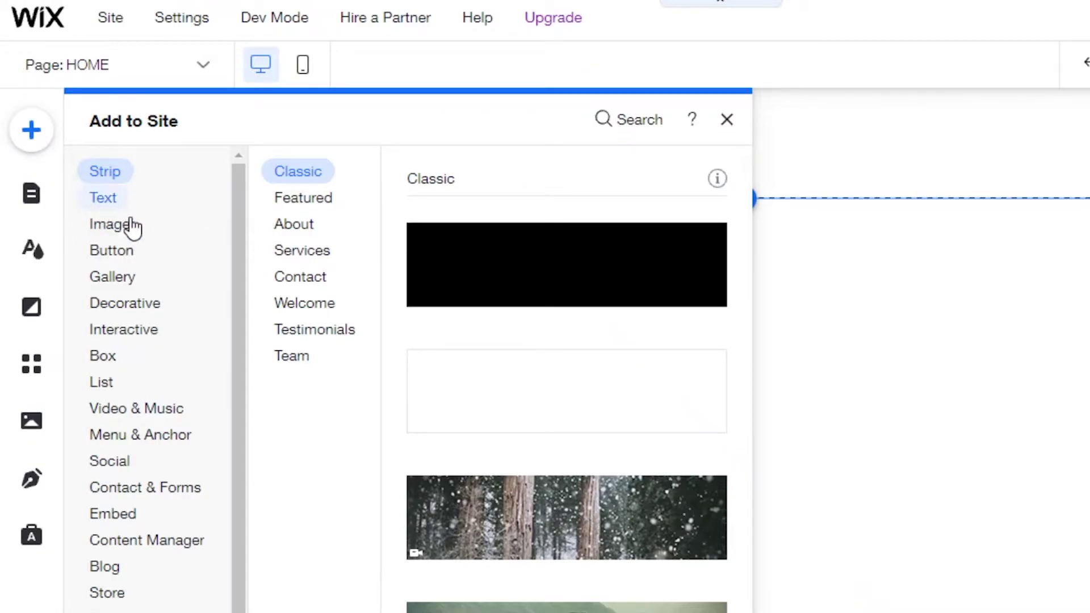
pyautogui.moveTo(94, 178)
pyautogui.scroll(-20, 503, 287)
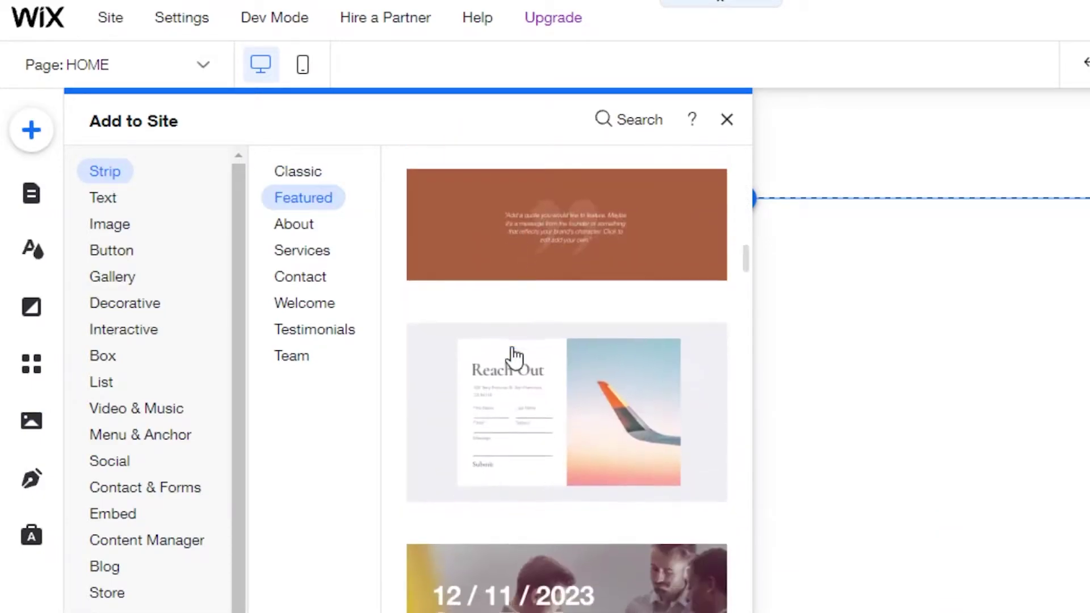
pyautogui.scroll(-10, 514, 357)
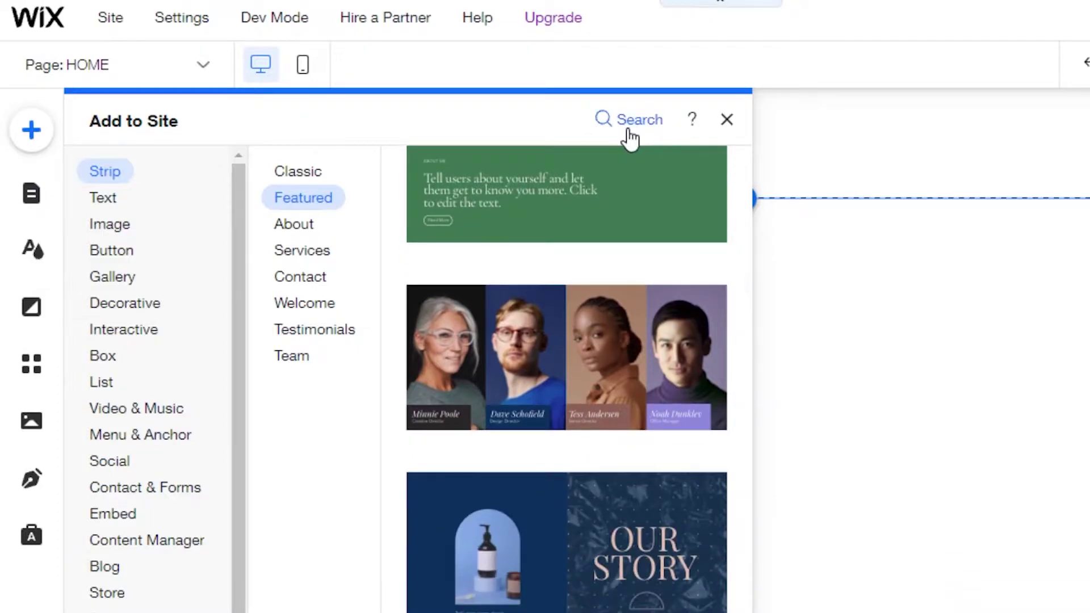
pyautogui.click(632, 139)
pyautogui.write('we')
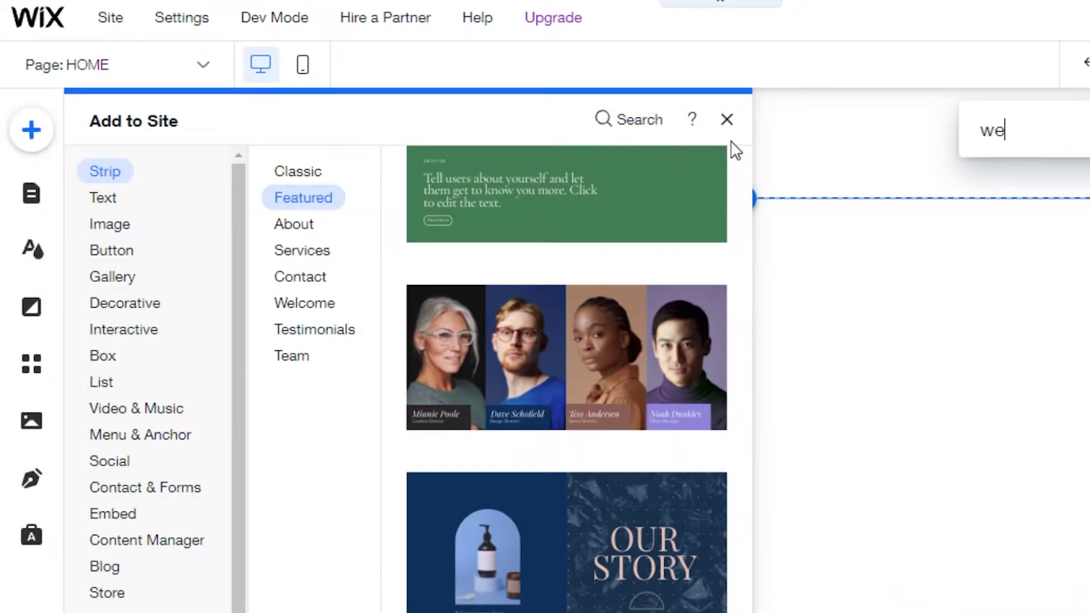
pyautogui.write('lcome')
pyautogui.press('Return')
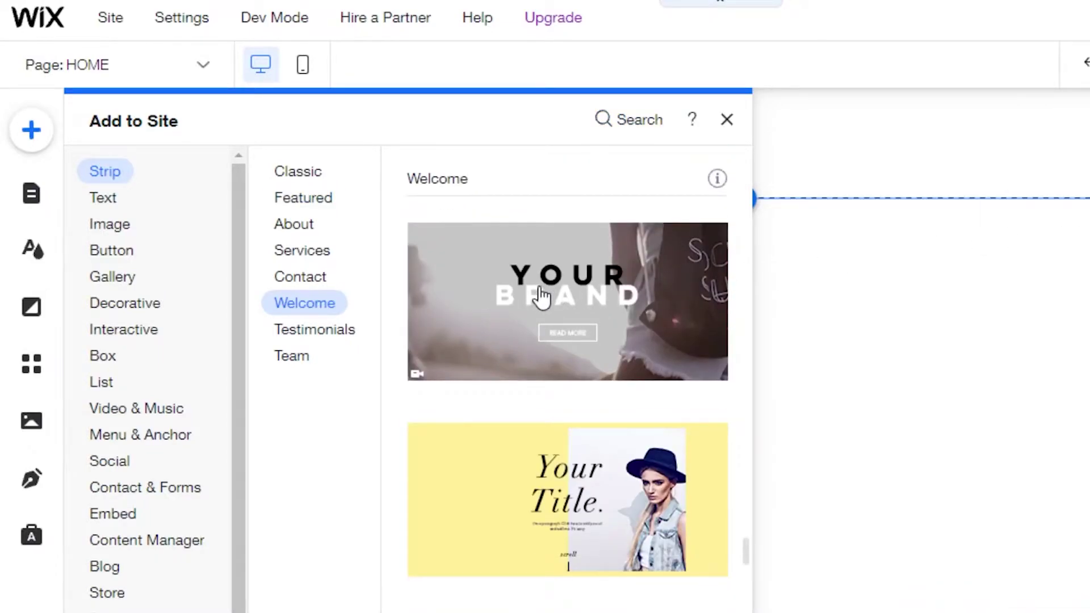
# Step: Look through the Welcome strip previews, then close the panel with Esc
pyautogui.scroll(-15, 541, 295)
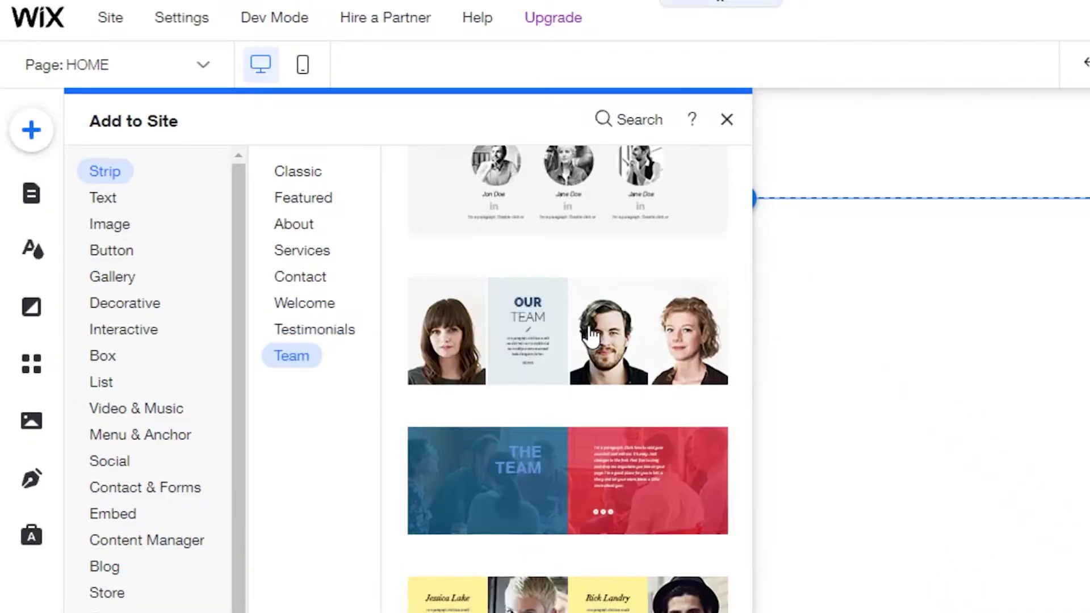
pyautogui.scroll(5, 590, 335)
pyautogui.scroll(-5, 511, 466)
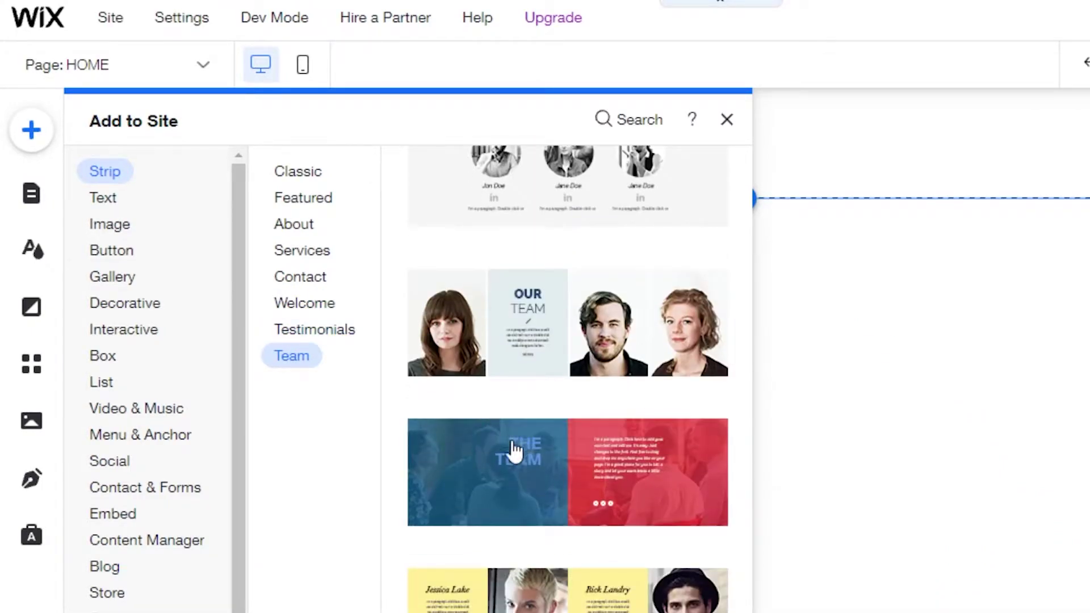
pyautogui.scroll(5, 628, 369)
pyautogui.scroll(-5, 652, 387)
pyautogui.scroll(5, 568, 363)
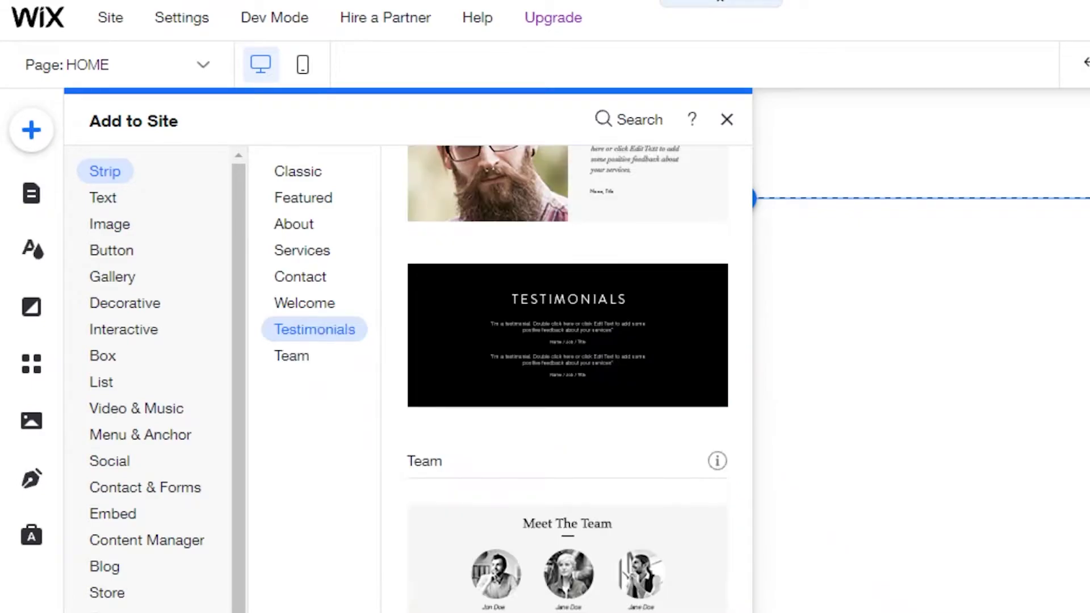
pyautogui.scroll(3, 485, 335)
pyautogui.scroll(5, 426, 341)
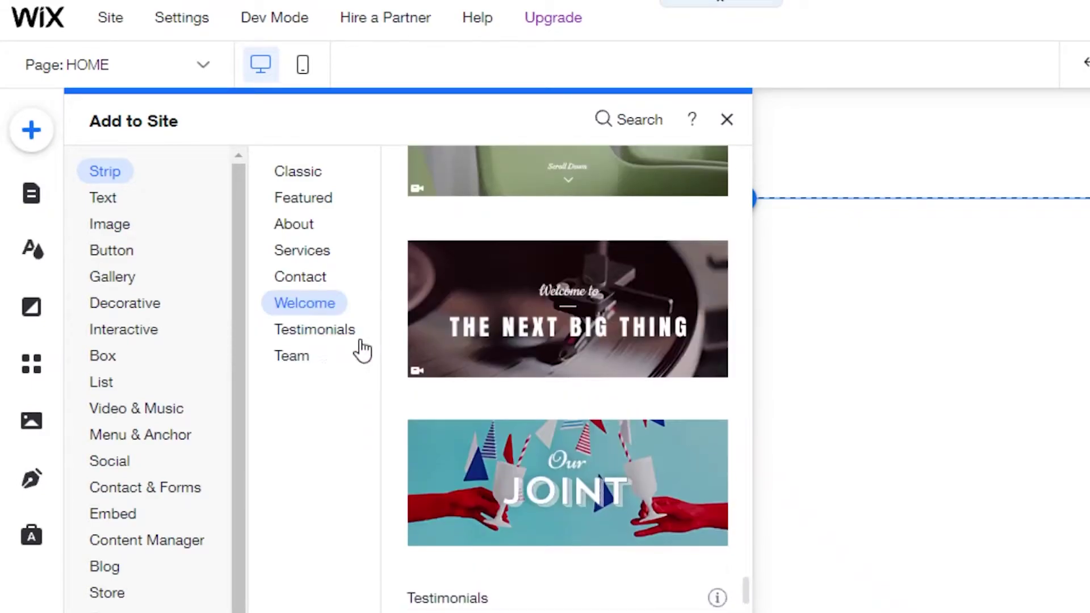
pyautogui.click(309, 305)
pyautogui.scroll(5, 679, 213)
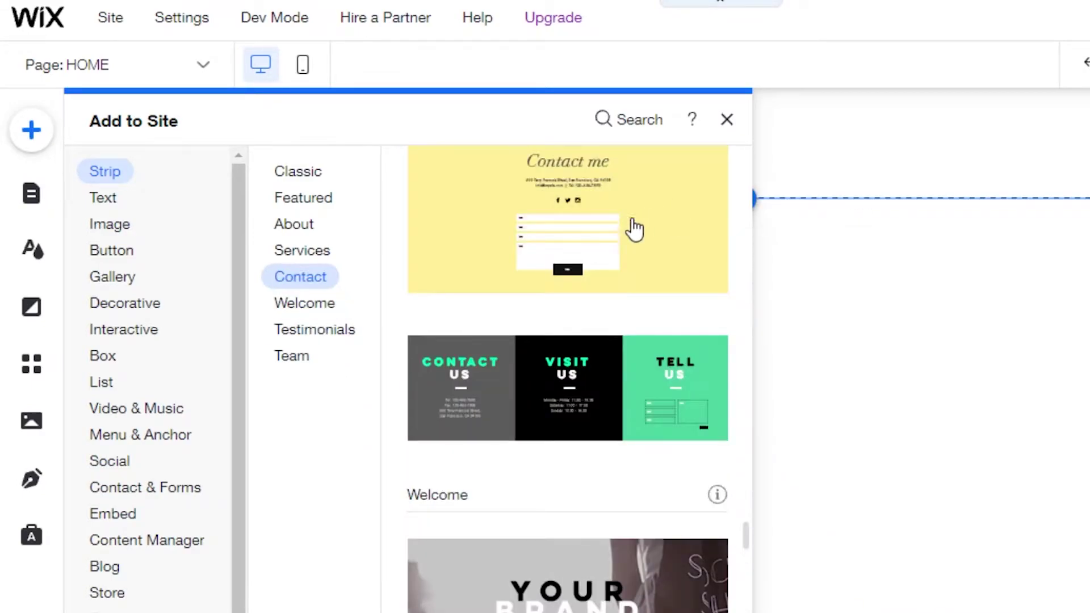
pyautogui.scroll(3, 568, 312)
pyautogui.press('Escape')
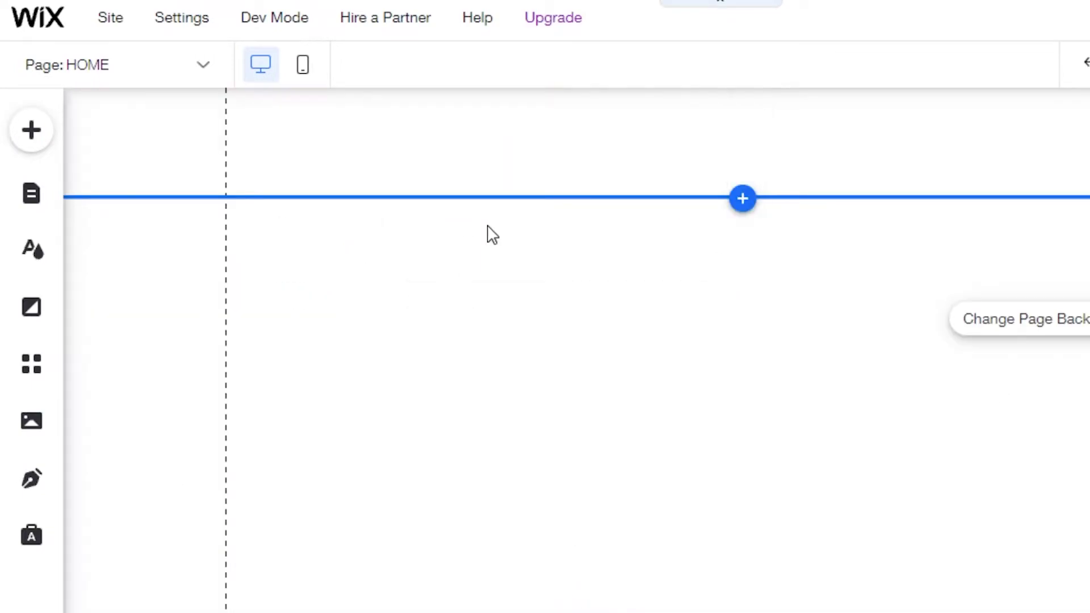
# Step: Add a Heading 1 text box reading 'JANES ART GALLERY'
pyautogui.click(32, 134)
pyautogui.click(117, 202)
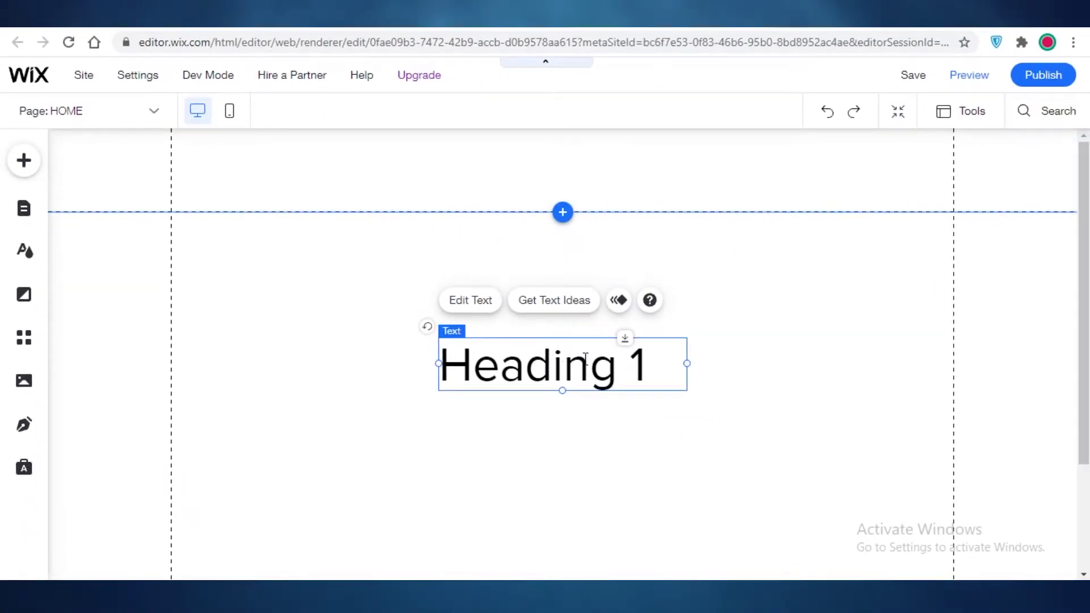
pyautogui.doubleClick(585, 358)
pyautogui.write('A')
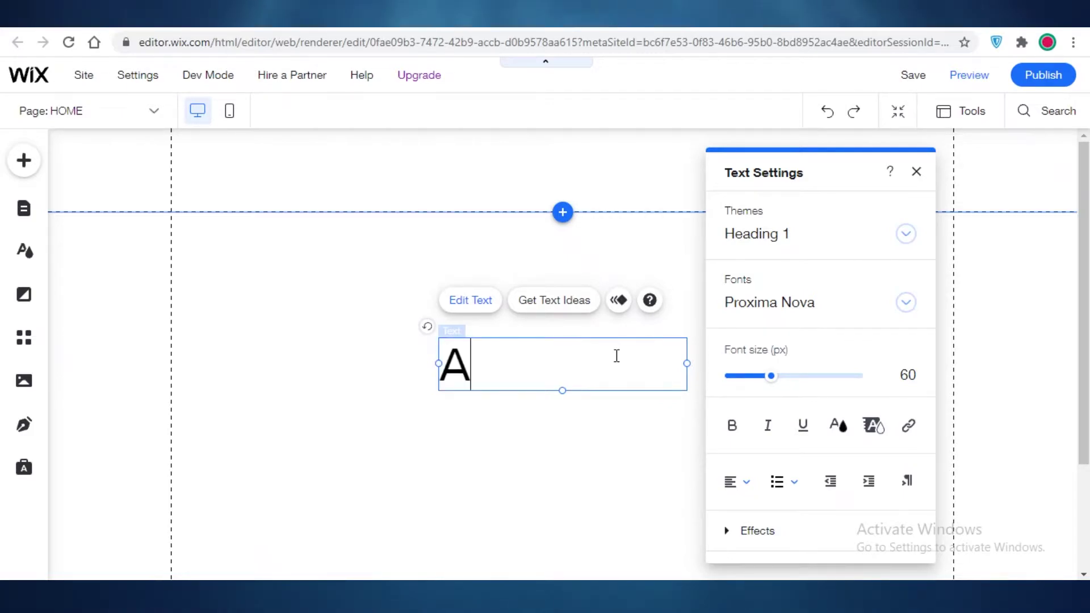
pyautogui.press('BackSpace')
pyautogui.write('JAN')
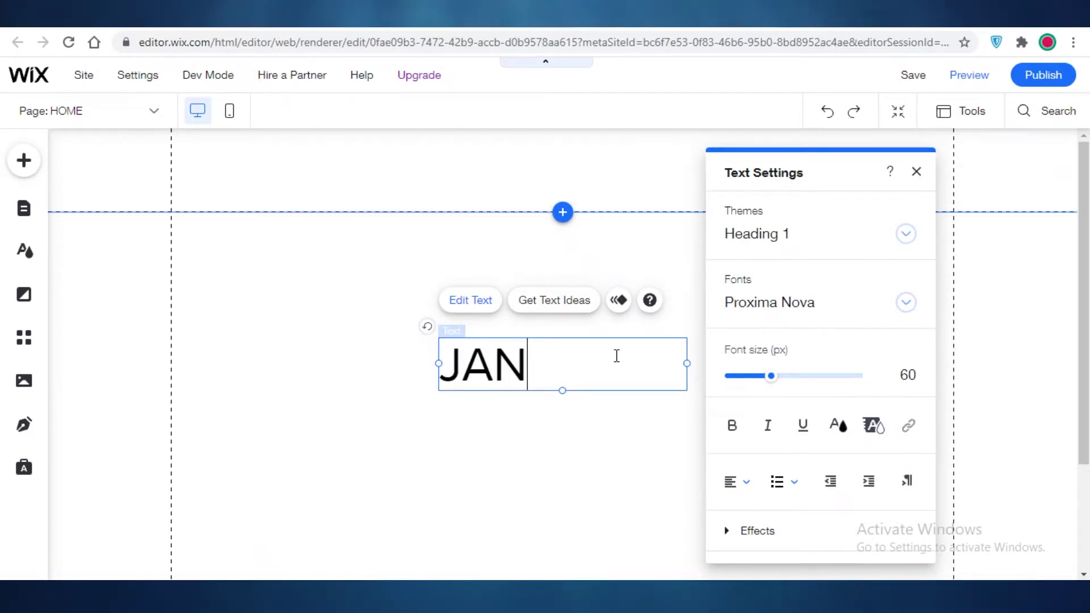
pyautogui.write('ES ART GALLERY')
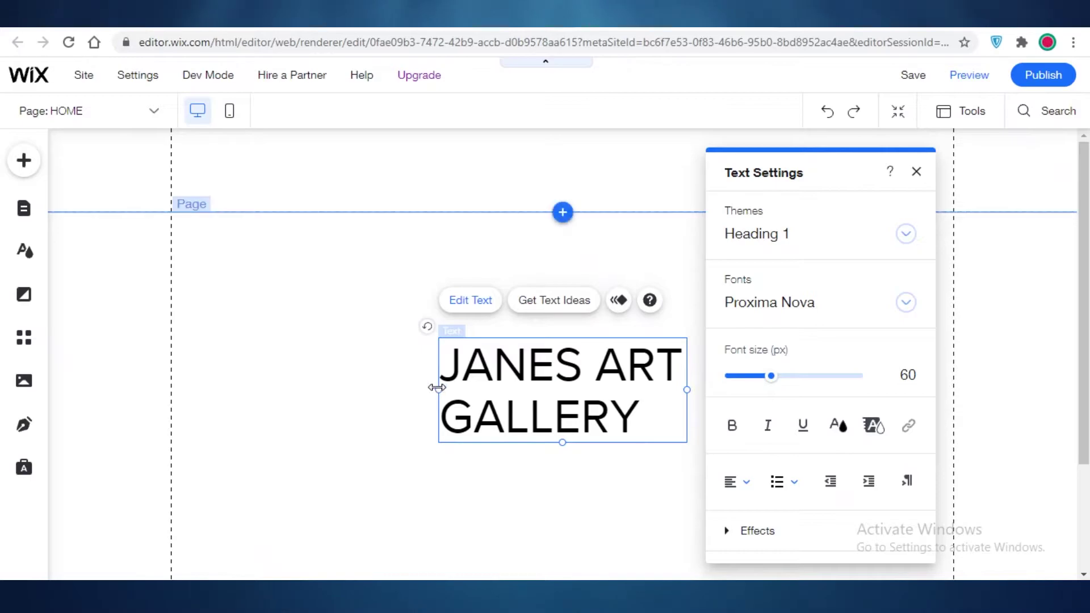
# Step: Widen the heading to one line and move it to the top of the site header
pyautogui.moveTo(437, 388); pyautogui.dragTo(226, 409)
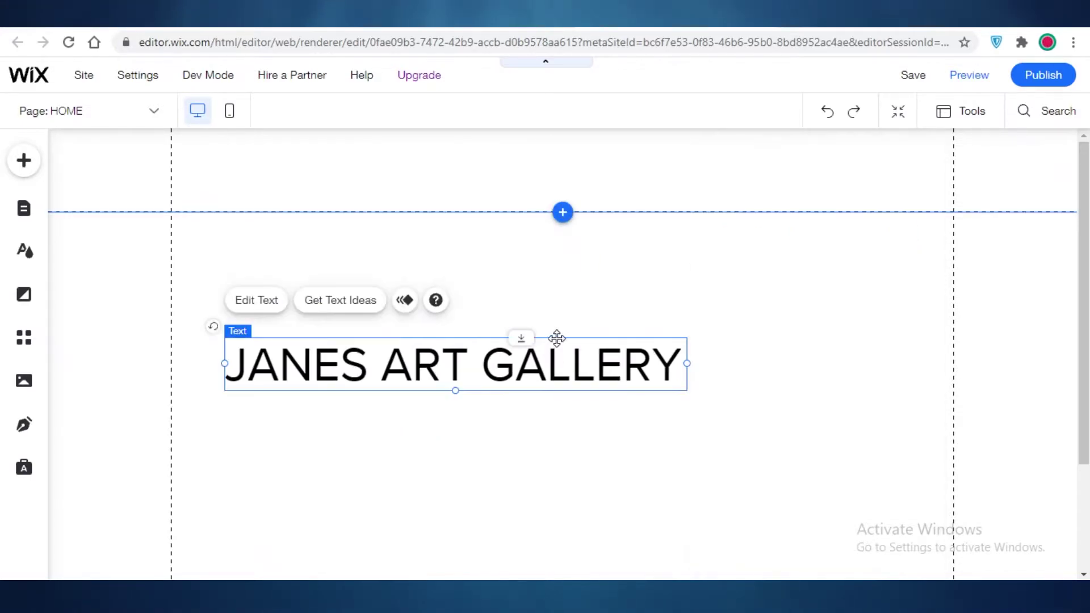
pyautogui.moveTo(557, 339); pyautogui.dragTo(505, 150)
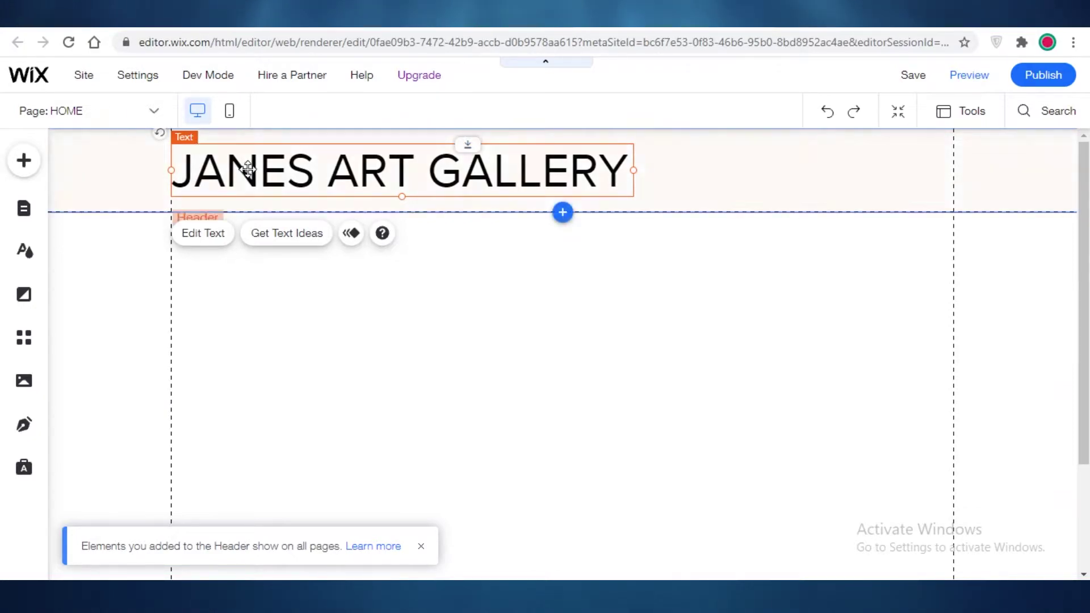
pyautogui.moveTo(247, 170)
pyautogui.mouseDown()
pyautogui.moveTo(270, 154)
pyautogui.moveTo(254, 168)
pyautogui.mouseUp()
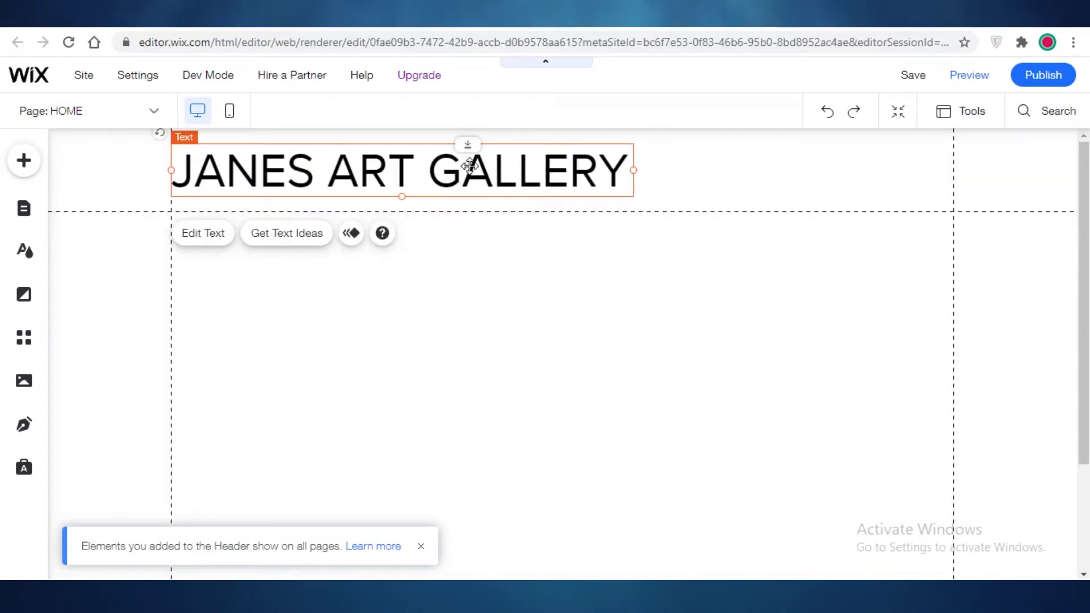
pyautogui.rightClick(604, 169)
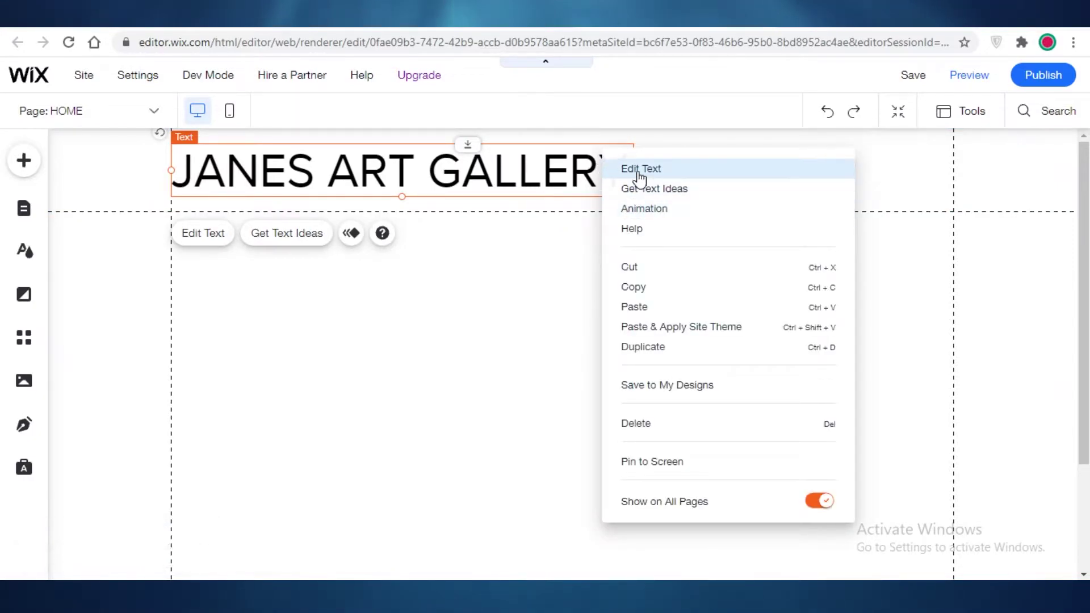
# Step: Set the heading's text colour to a custom bright pink shade
pyautogui.click(640, 169)
pyautogui.click(782, 427)
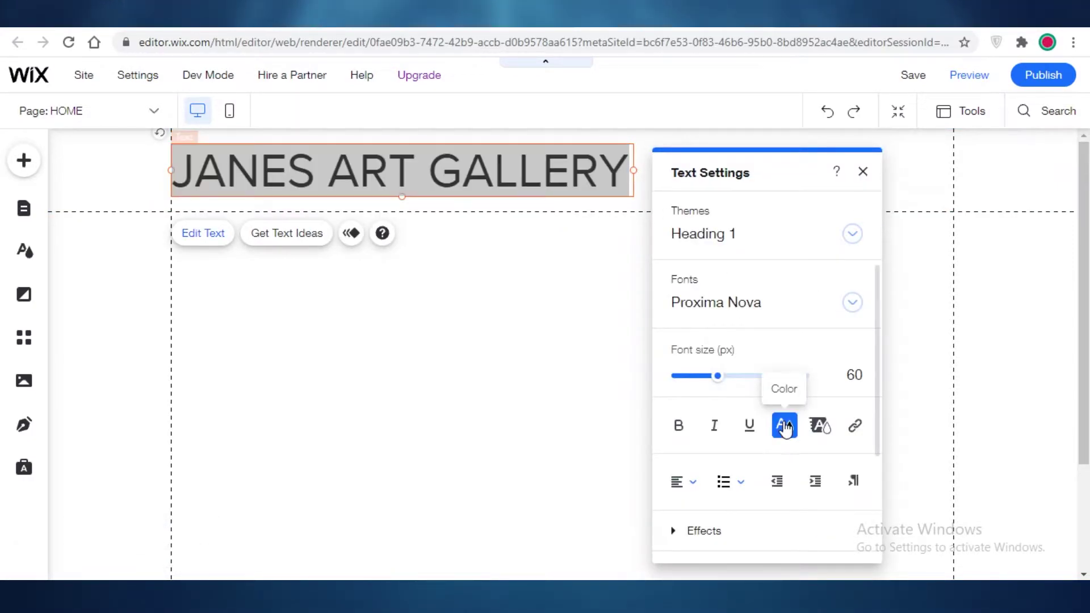
pyautogui.click(763, 355)
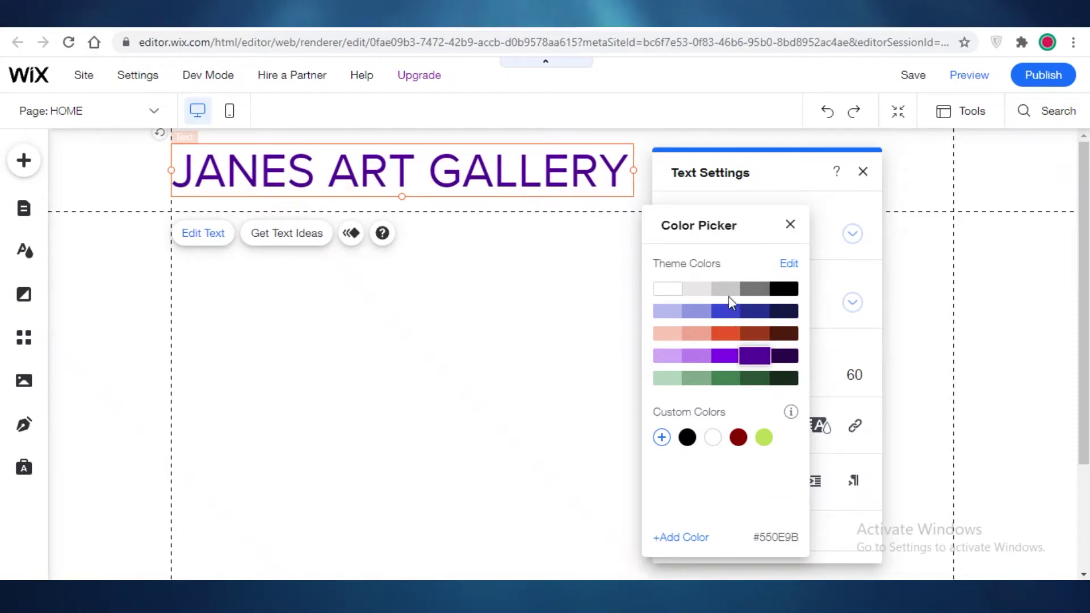
pyautogui.click(662, 438)
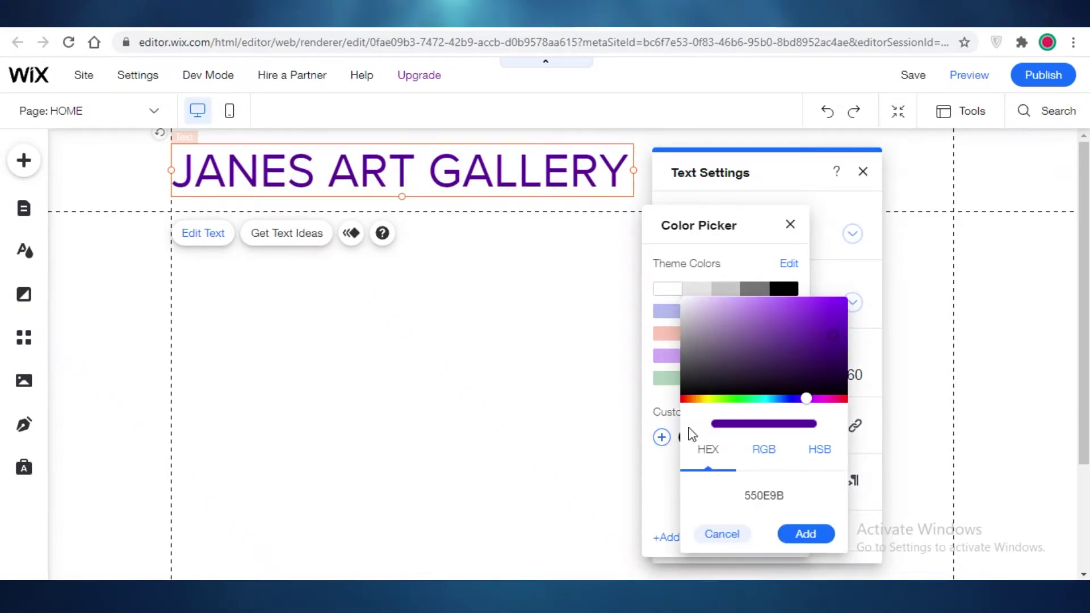
pyautogui.moveTo(821, 400); pyautogui.dragTo(830, 399)
pyautogui.click(818, 316)
pyautogui.click(834, 302)
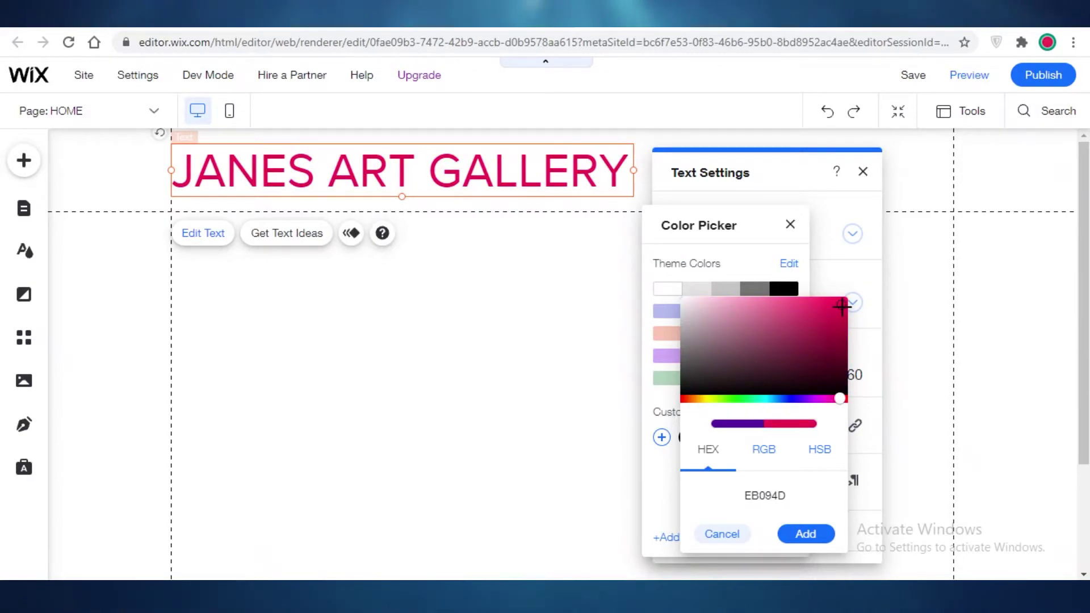
pyautogui.click(891, 306)
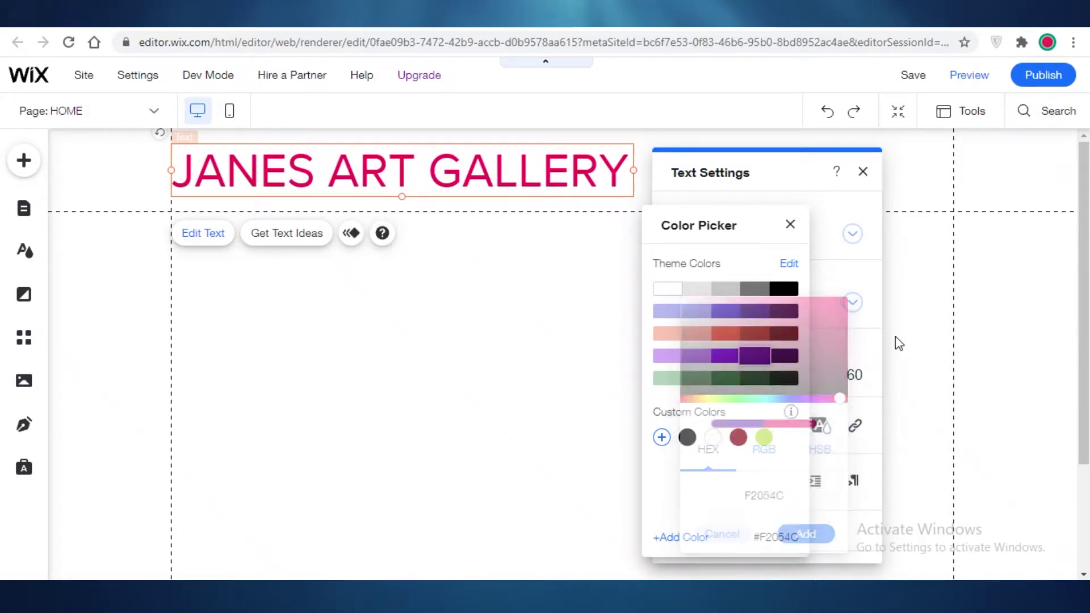
pyautogui.click(789, 263)
# Step: Bring up the site header's Design presets from its right-click menu
pyautogui.click(708, 178)
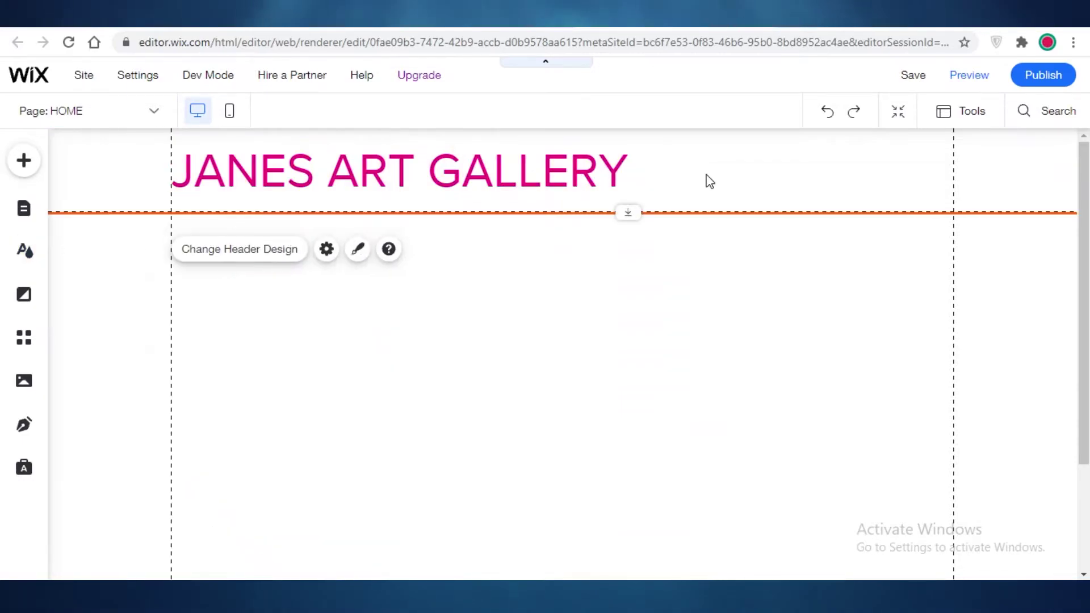
pyautogui.rightClick(708, 178)
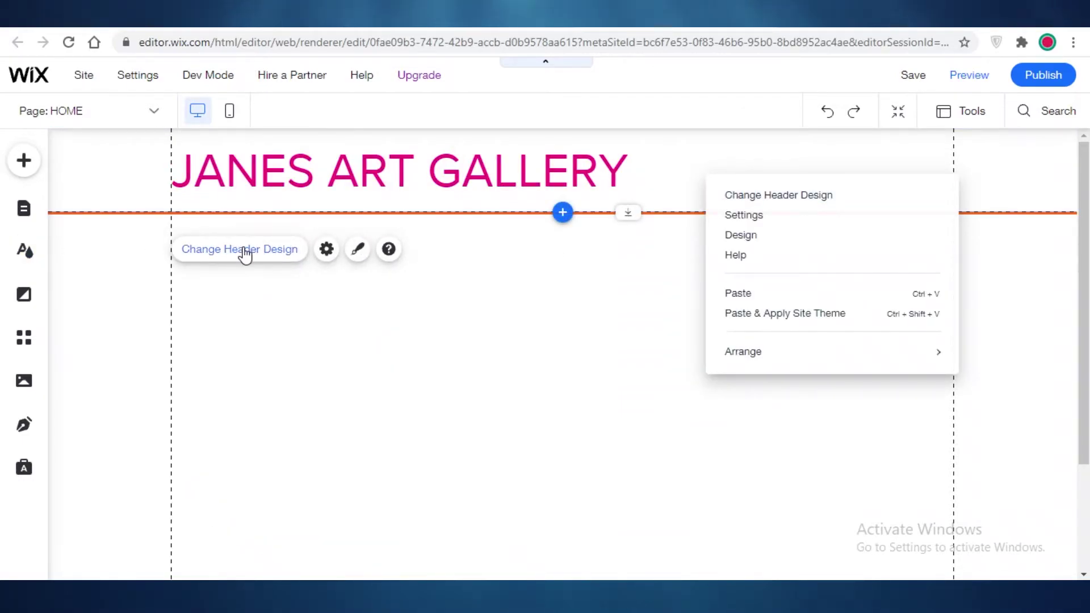
pyautogui.click(779, 194)
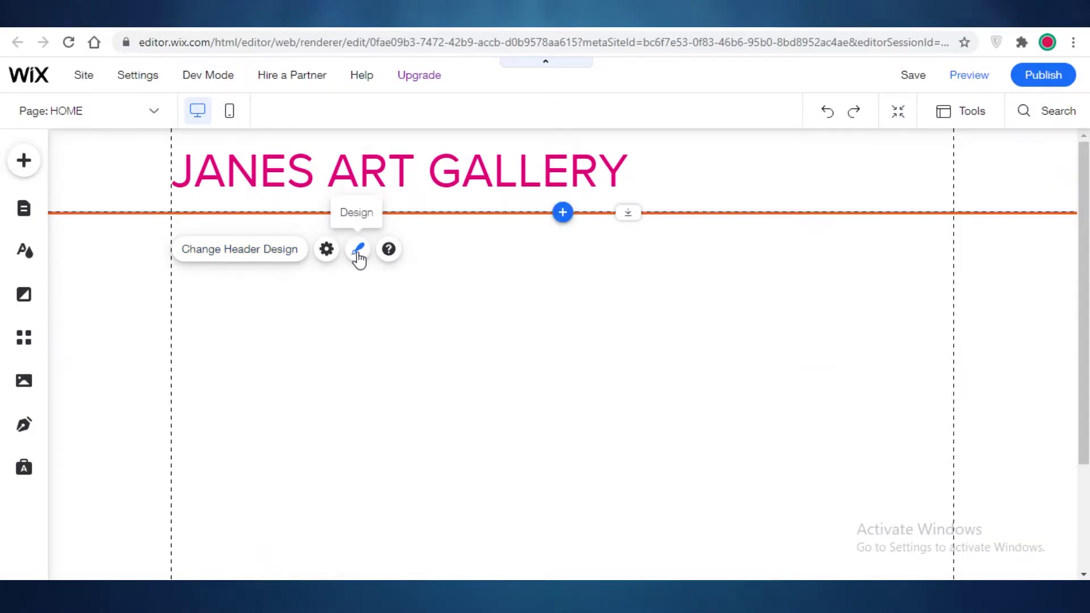
pyautogui.click(358, 250)
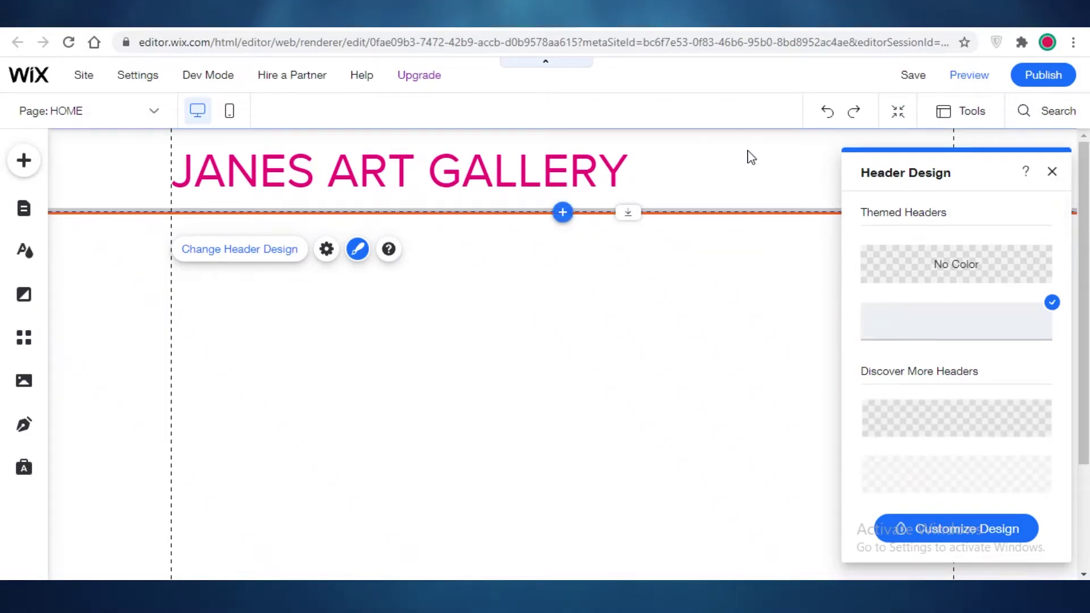
pyautogui.rightClick(751, 158)
pyautogui.click(769, 208)
pyautogui.scroll(2, 917, 318)
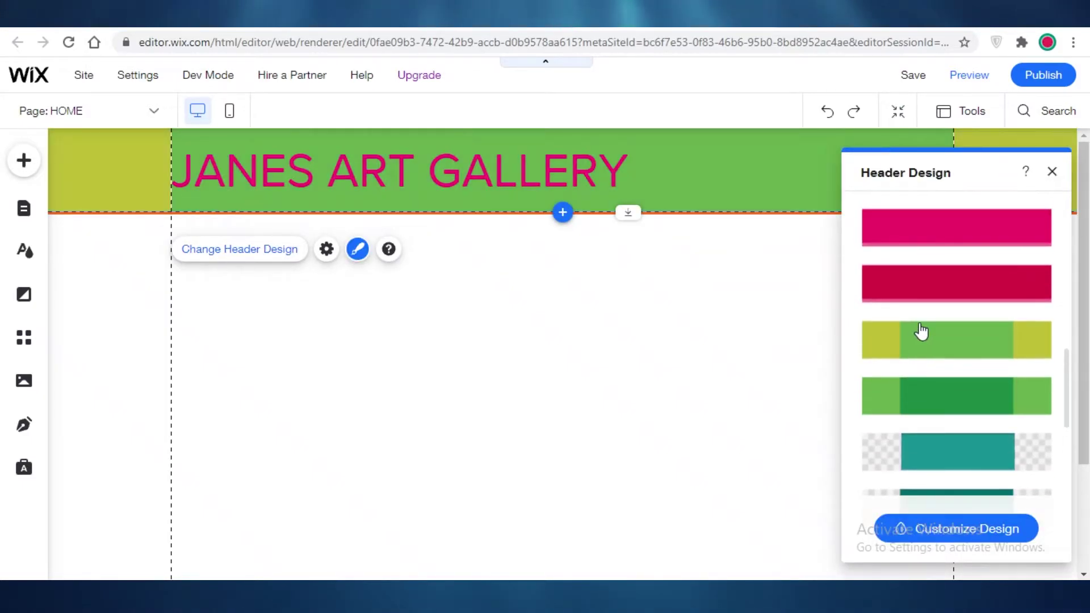
pyautogui.scroll(1, 922, 331)
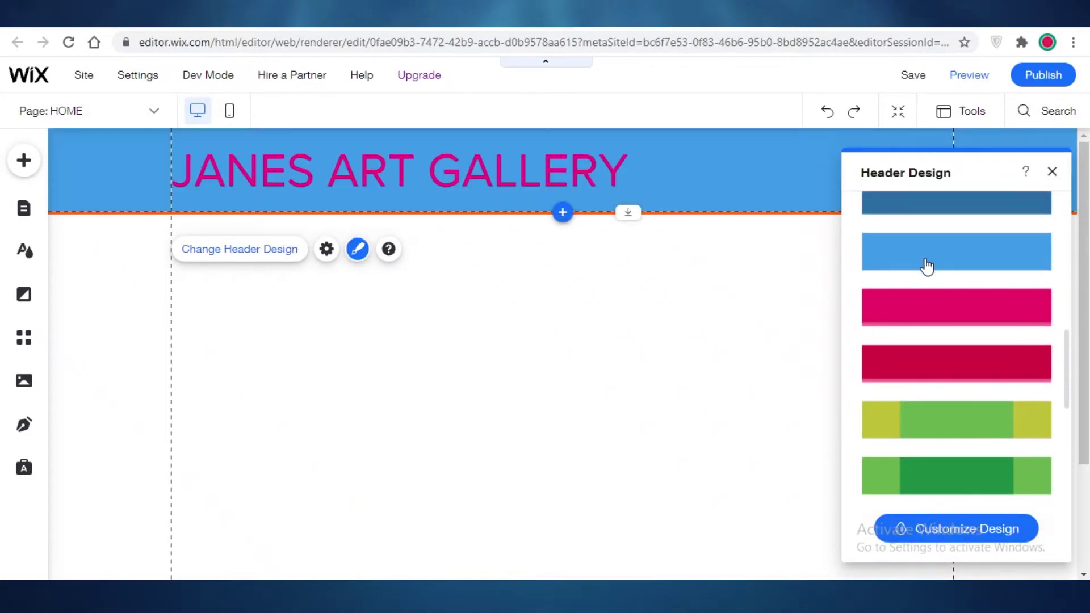
pyautogui.scroll(3, 925, 267)
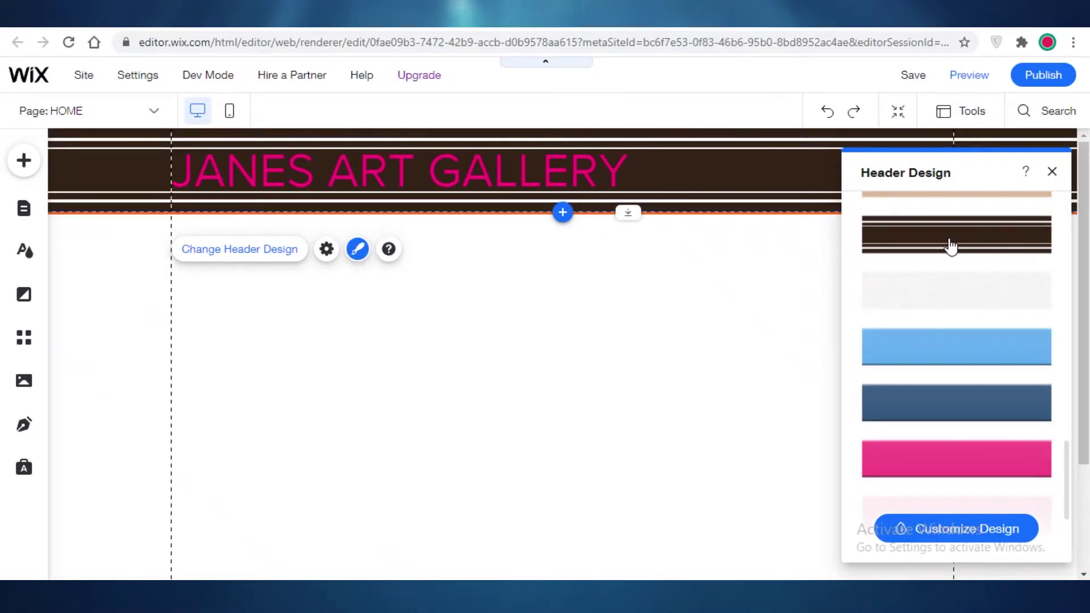
pyautogui.scroll(-3, 950, 247)
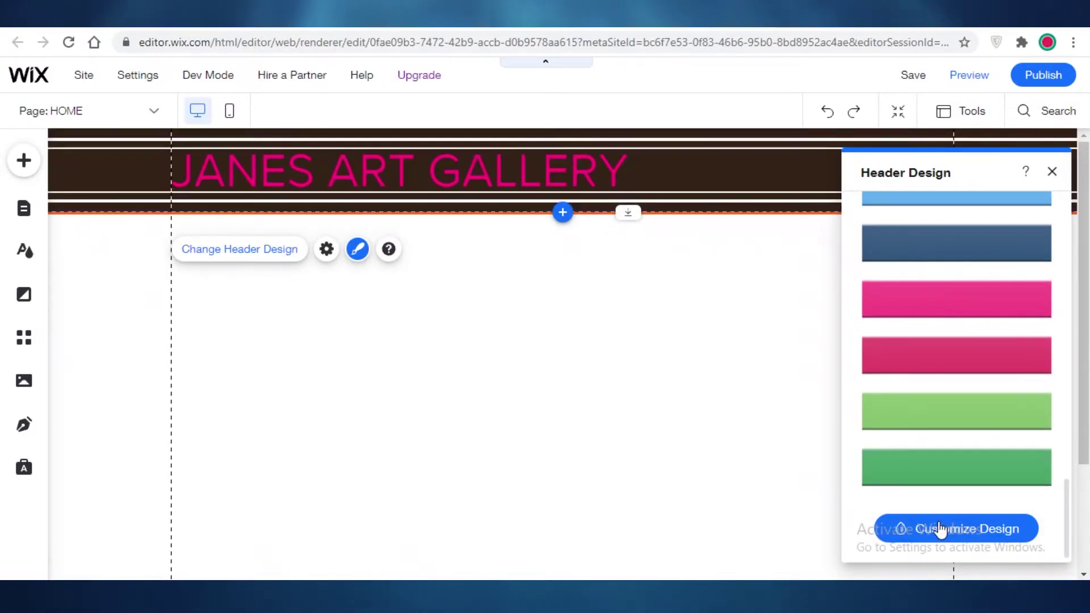
# Step: Customize the header's Fill Color & Opacity so its background is solid black
pyautogui.click(940, 527)
pyautogui.click(920, 265)
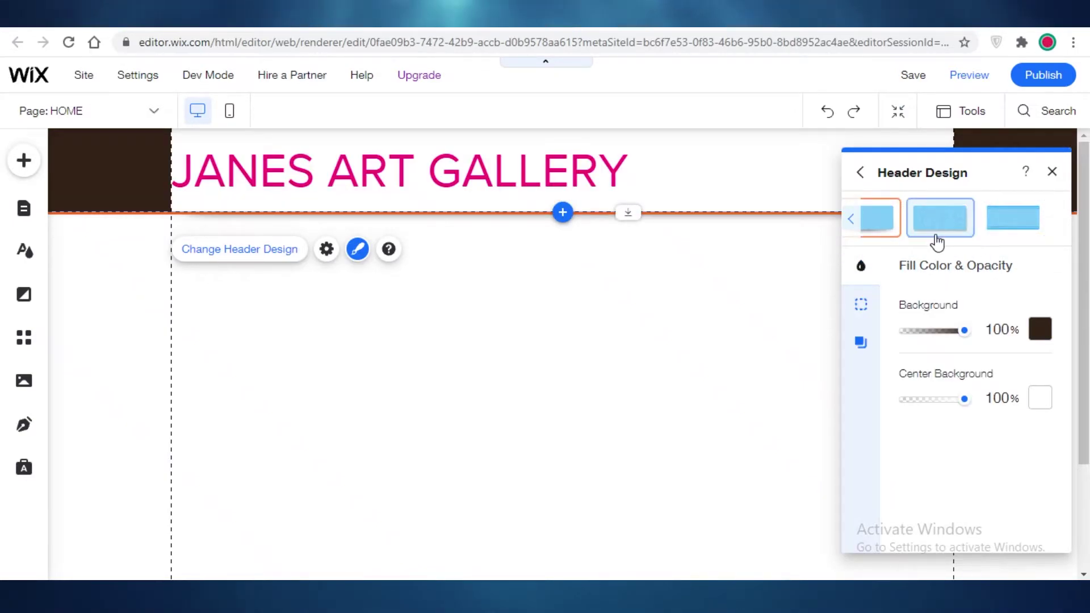
pyautogui.click(1040, 329)
pyautogui.click(1064, 314)
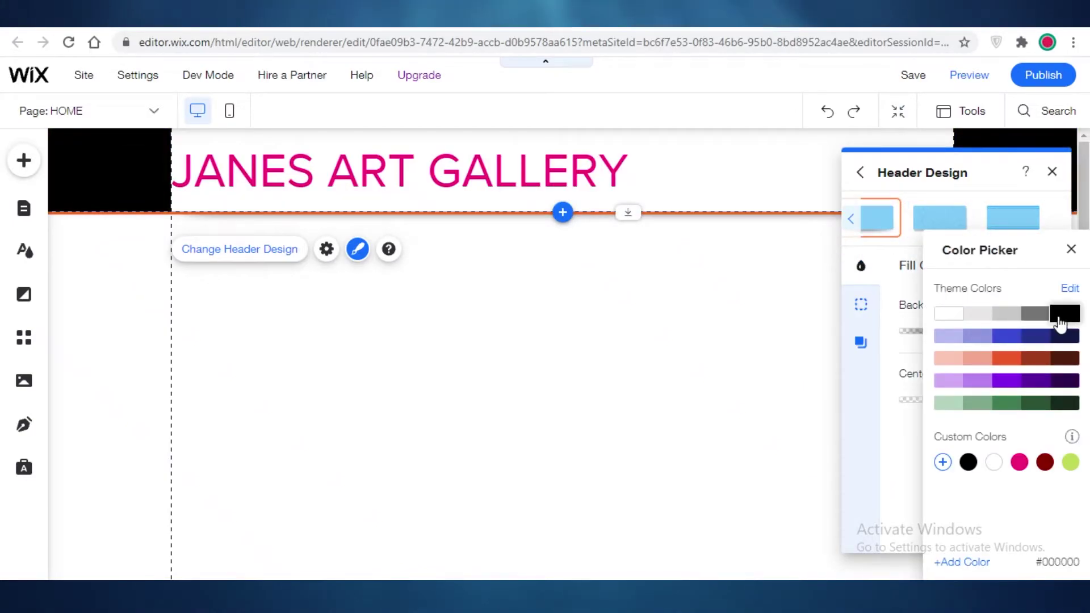
pyautogui.click(738, 330)
pyautogui.click(296, 173)
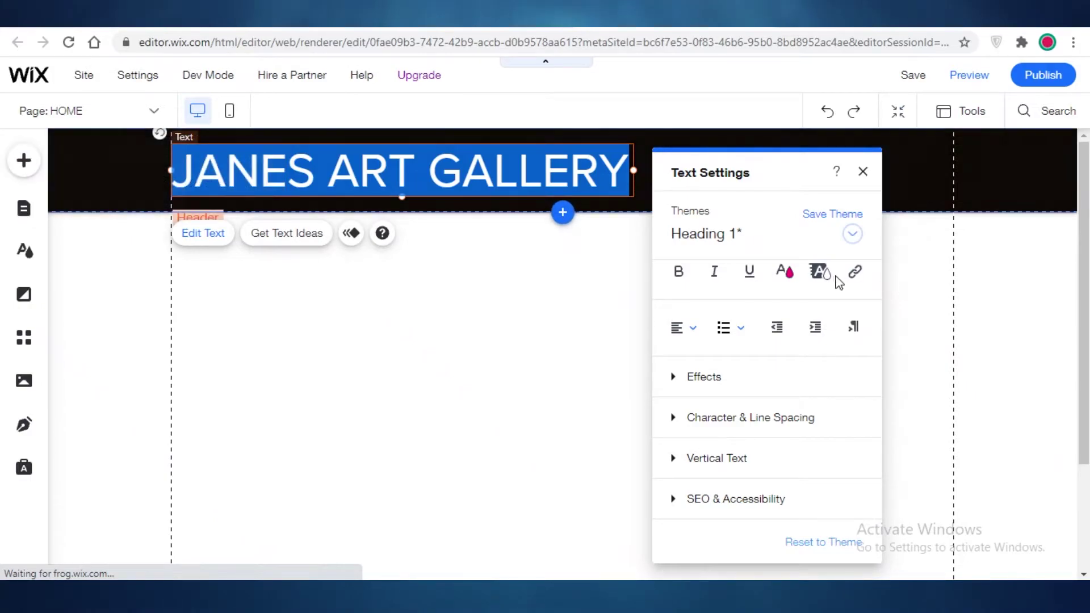
# Step: Begin a Web Address link on the JANES ART GALLERY heading, cancel it, and deselect
pyautogui.click(306, 299)
pyautogui.click(203, 233)
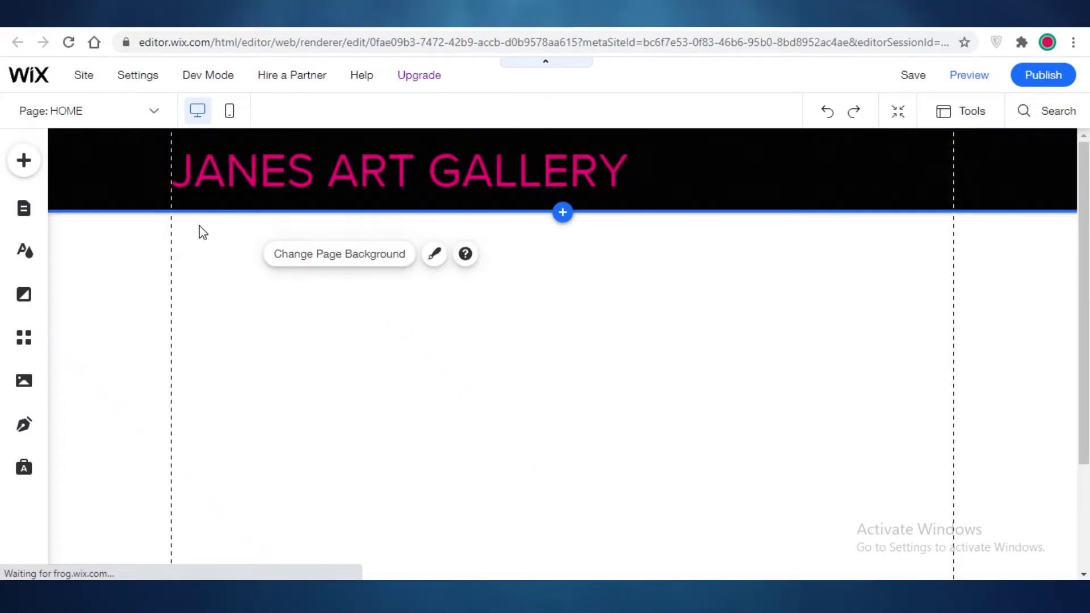
pyautogui.click(209, 180)
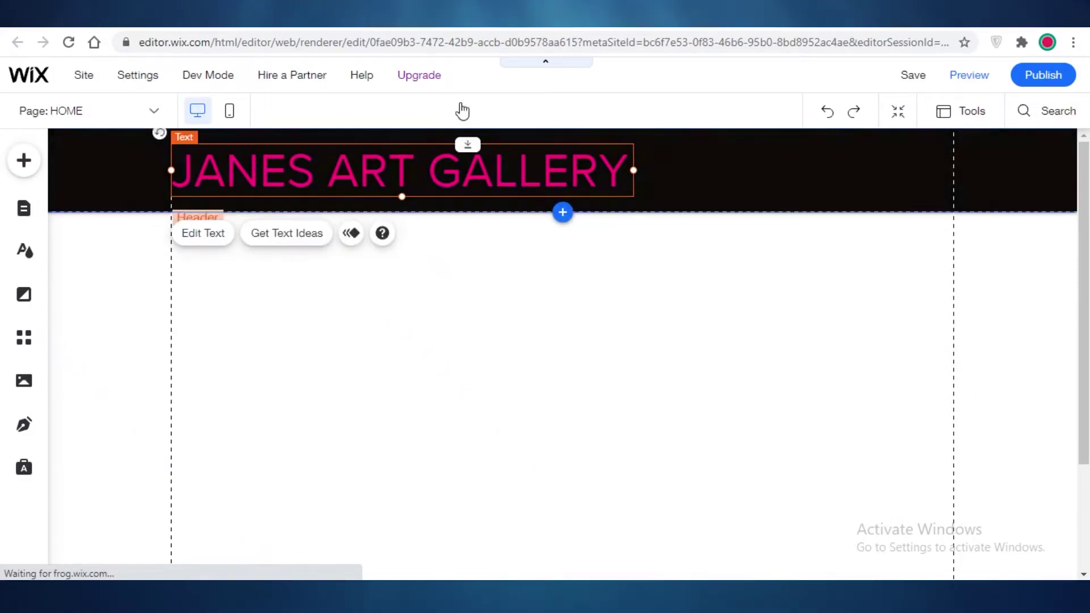
pyautogui.click(212, 243)
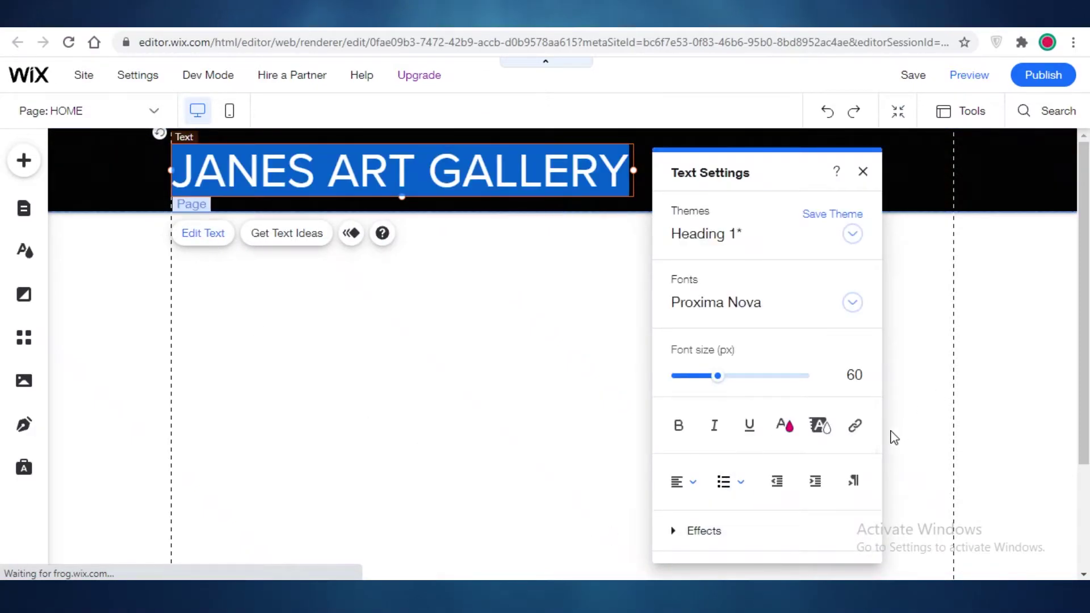
pyautogui.click(858, 430)
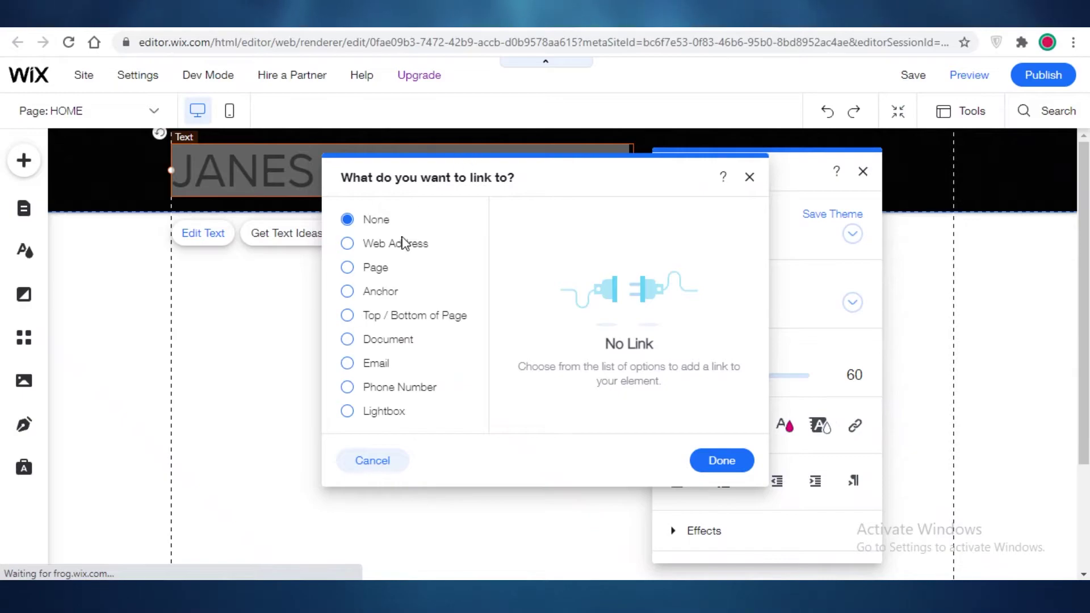
pyautogui.click(365, 248)
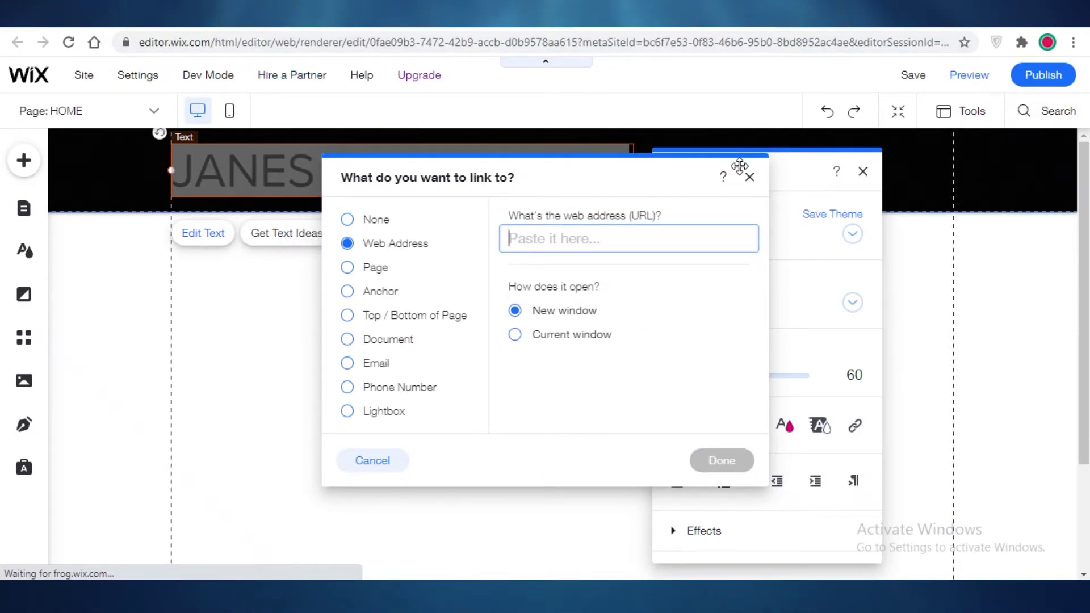
pyautogui.press('Escape')
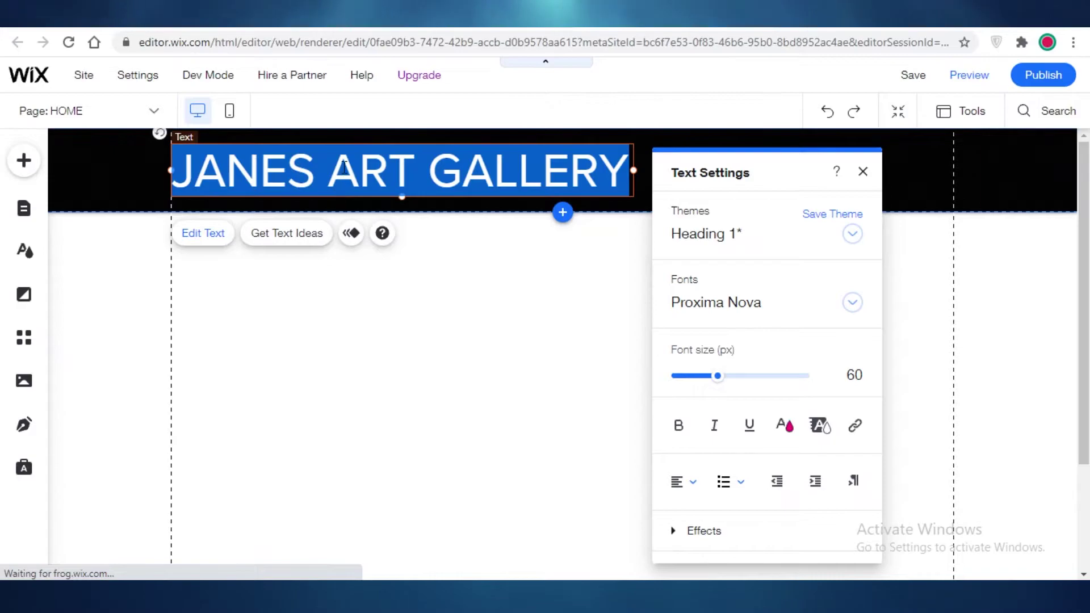
pyautogui.click(352, 334)
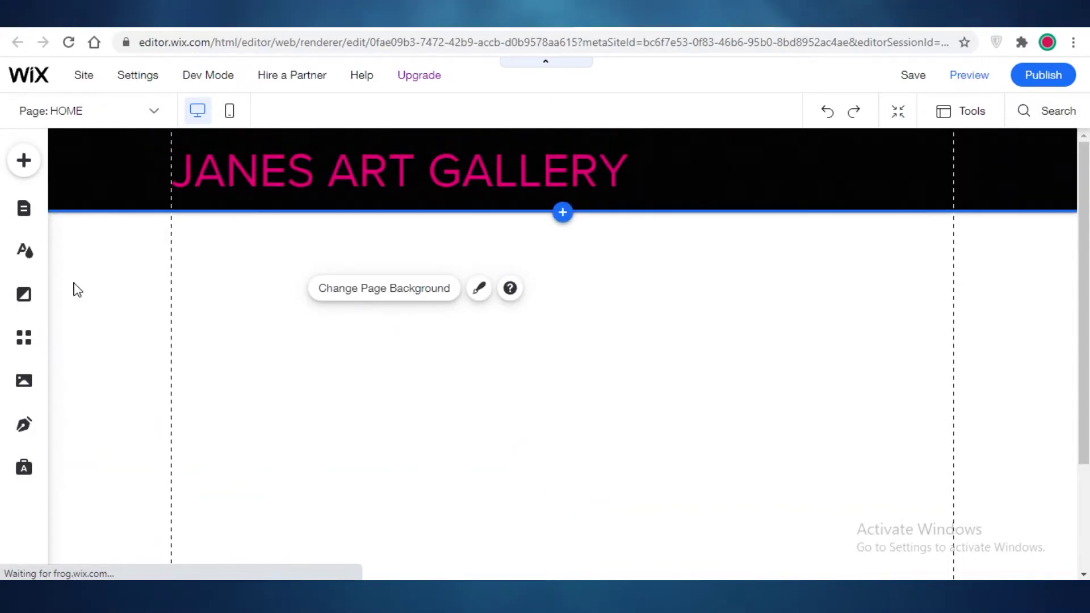
pyautogui.scroll(-2, 77, 290)
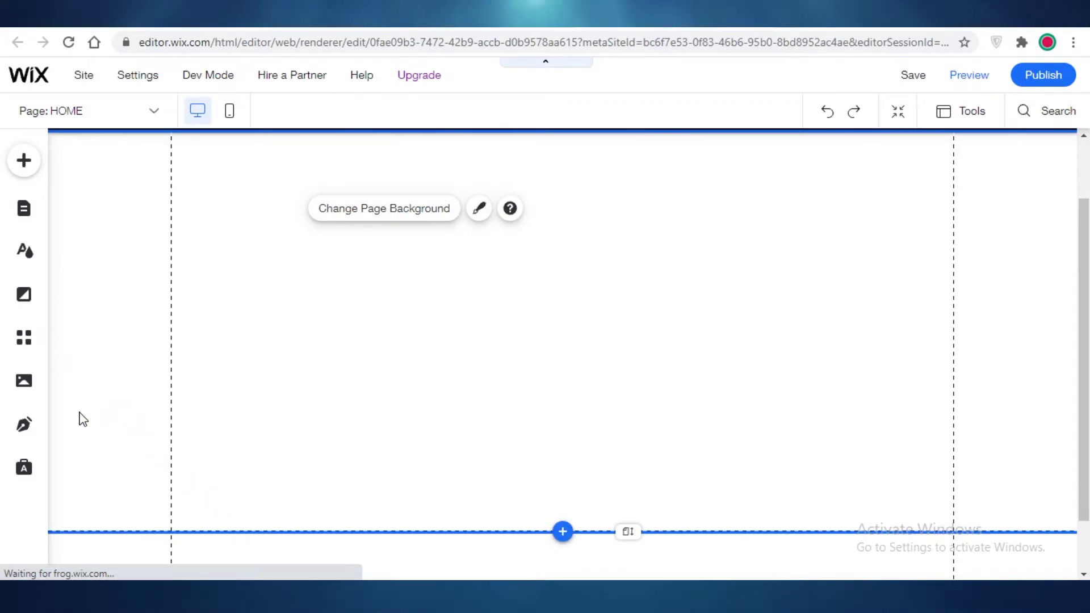
pyautogui.scroll(2, 78, 419)
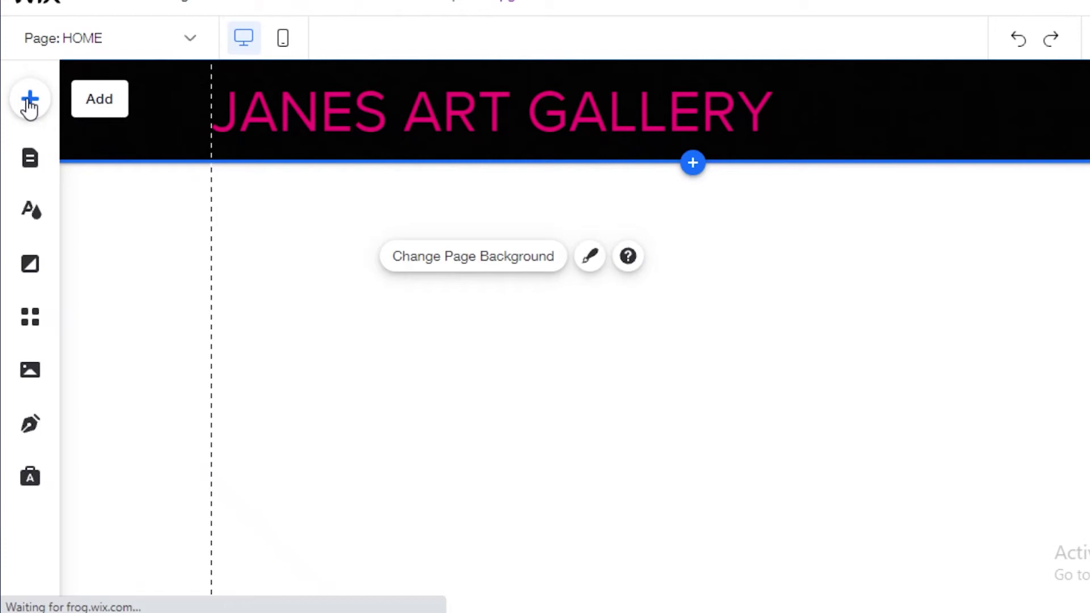
pyautogui.click(30, 103)
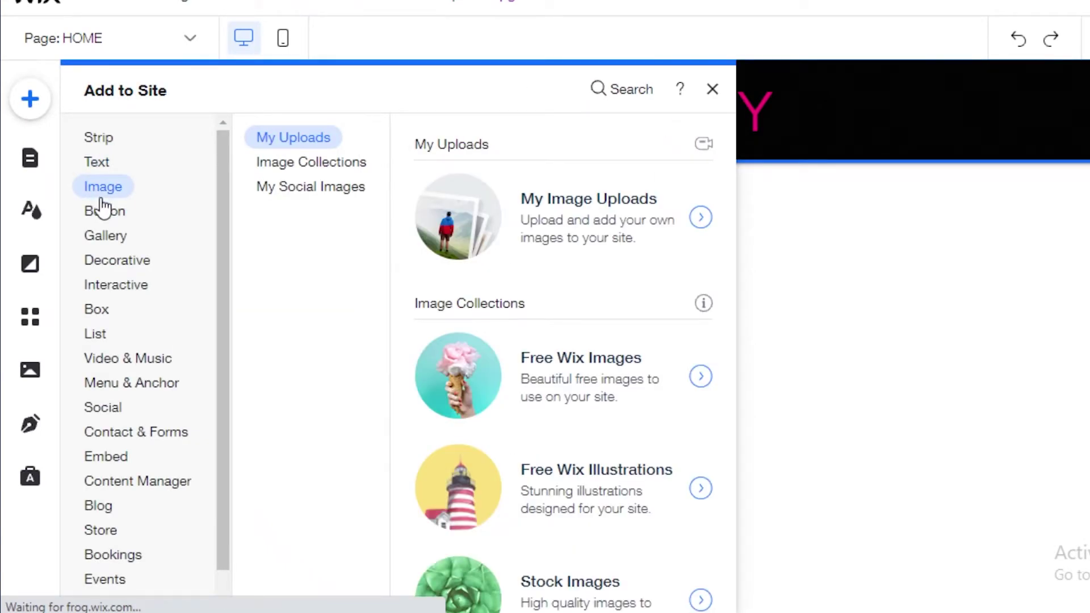
pyautogui.click(341, 187)
pyautogui.click(358, 164)
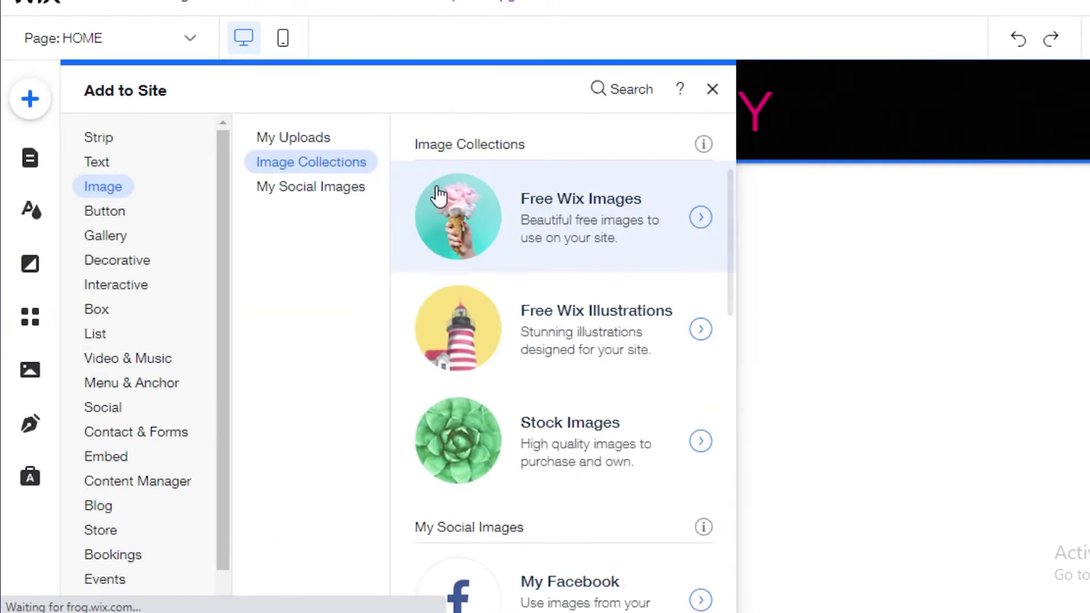
pyautogui.click(420, 224)
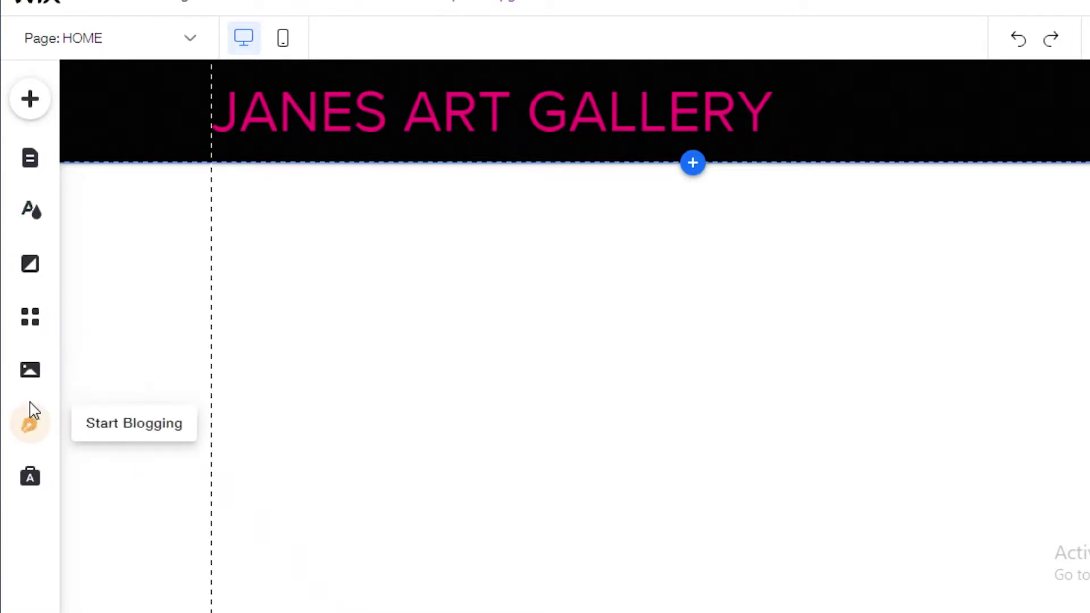
# Step: Search the App Market for 'WIX PRO GA' and add Wix Pro Gallery to the home page
pyautogui.click(35, 327)
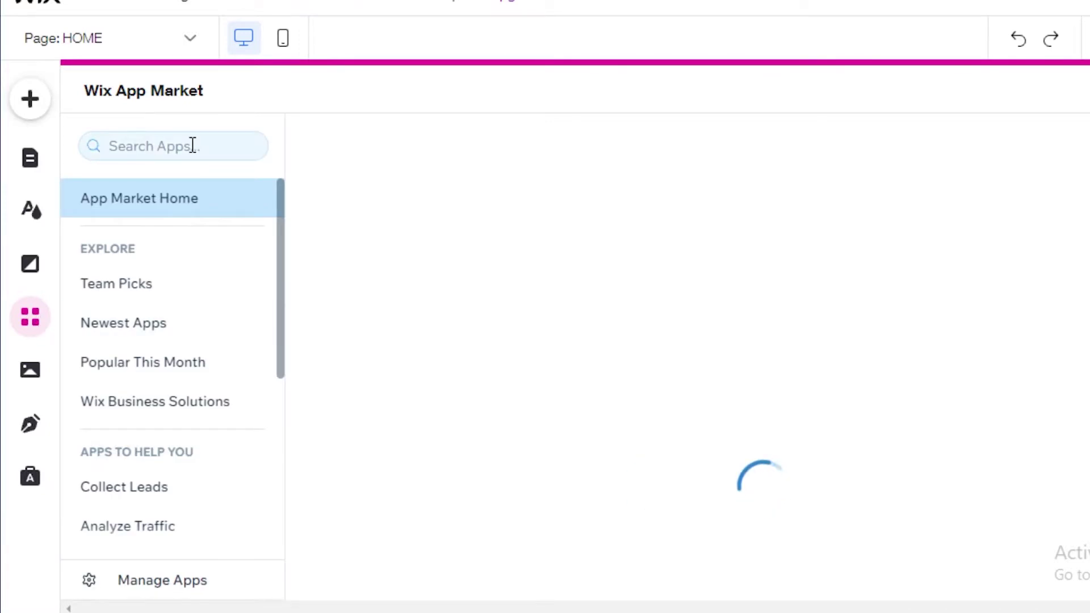
pyautogui.click(192, 146)
pyautogui.write('W')
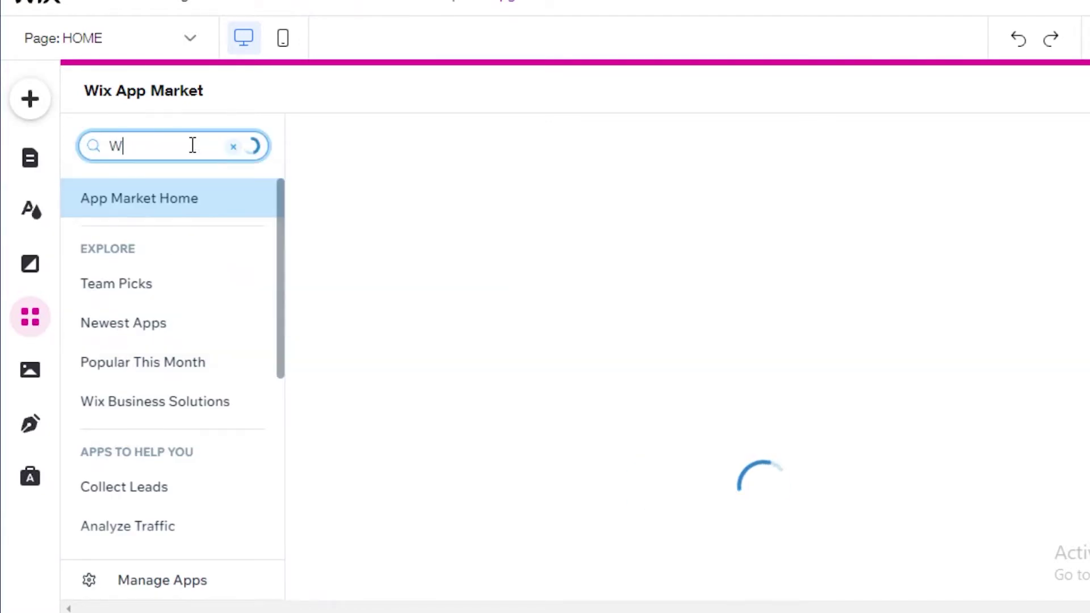
pyautogui.write('IX PRO GA')
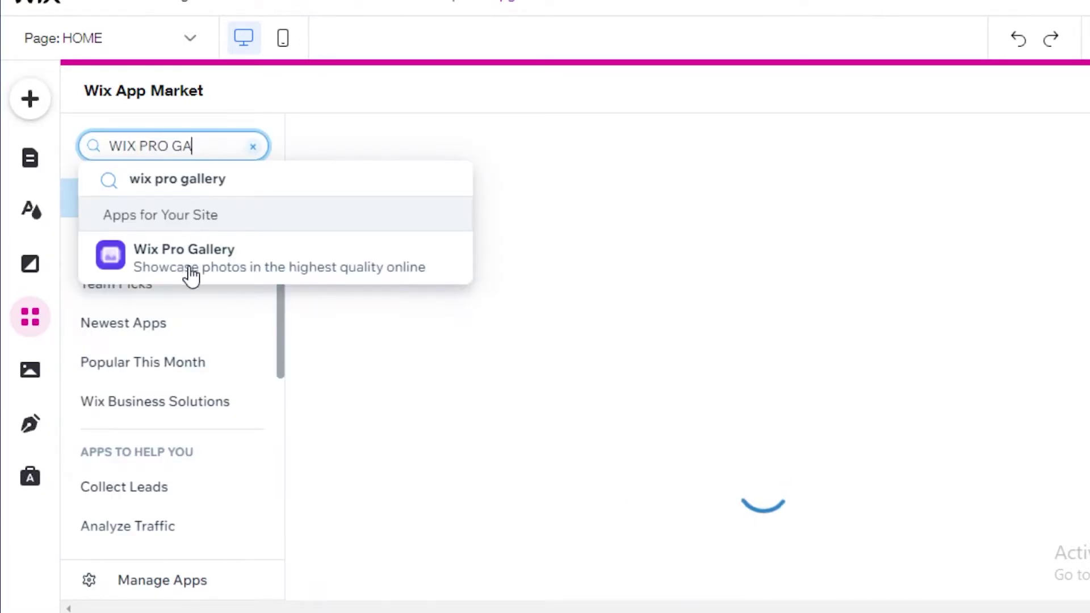
pyautogui.click(200, 263)
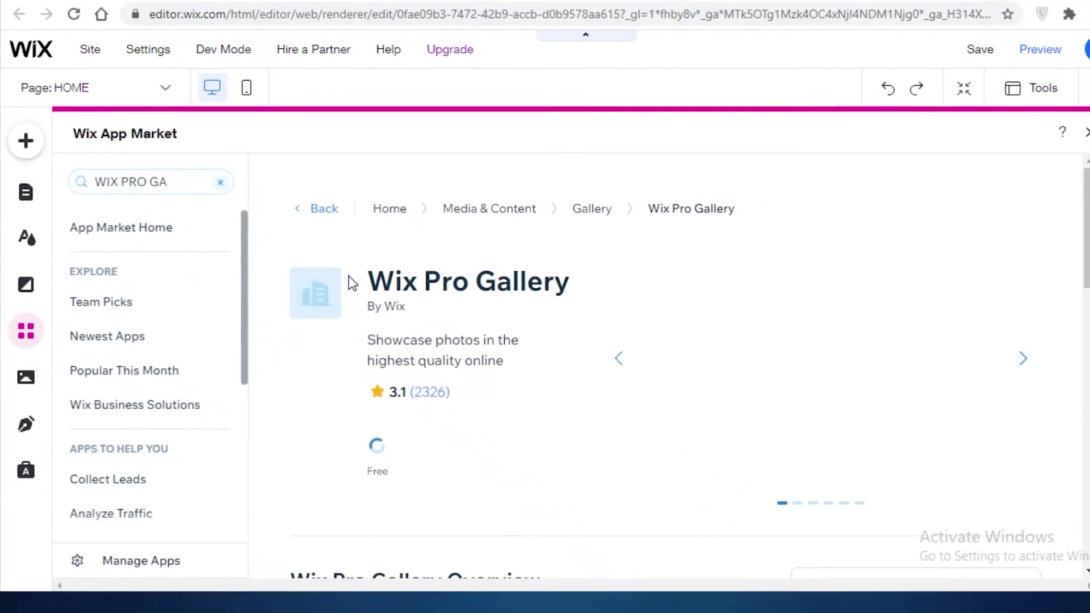
pyautogui.scroll(-3, 427, 406)
pyautogui.scroll(-8, 932, 199)
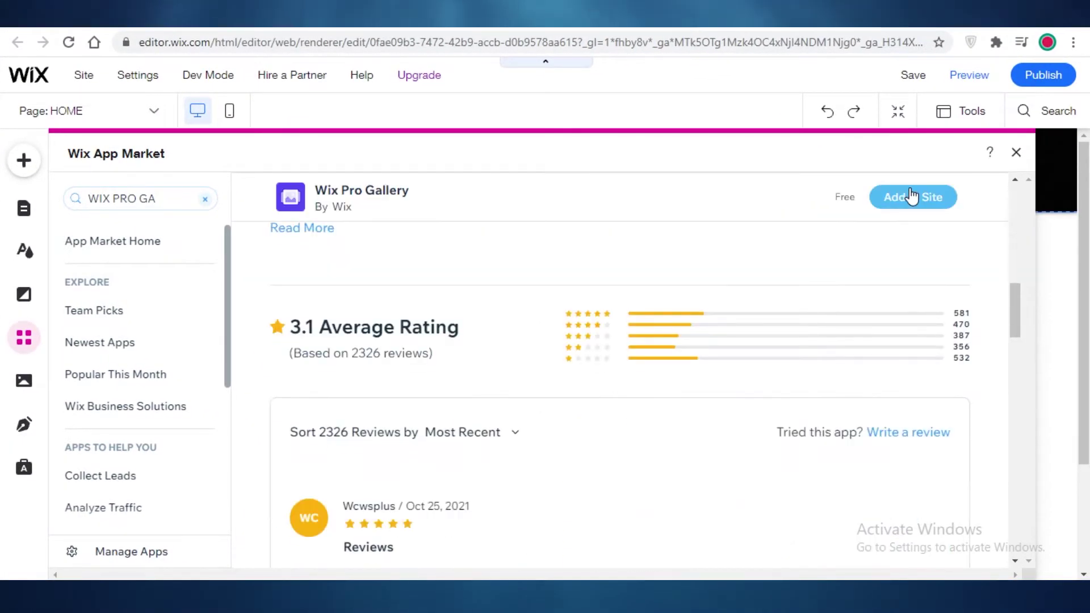
pyautogui.click(911, 196)
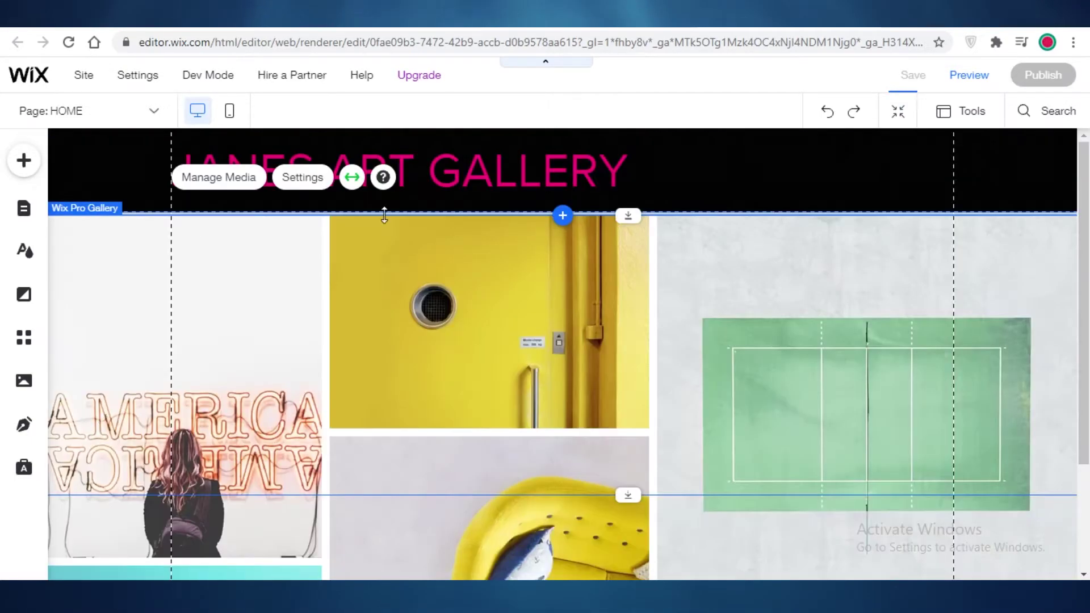
# Step: Bring up the home page Pro Gallery's media organizer listing its sample photos
pyautogui.scroll(-3, 595, 356)
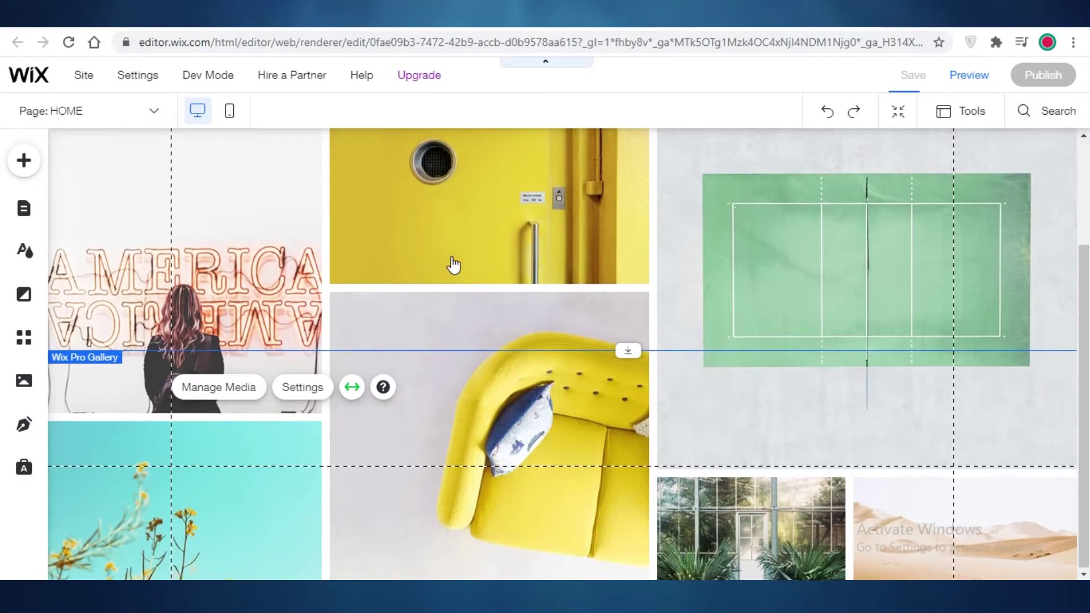
pyautogui.scroll(3, 593, 247)
pyautogui.rightClick(540, 294)
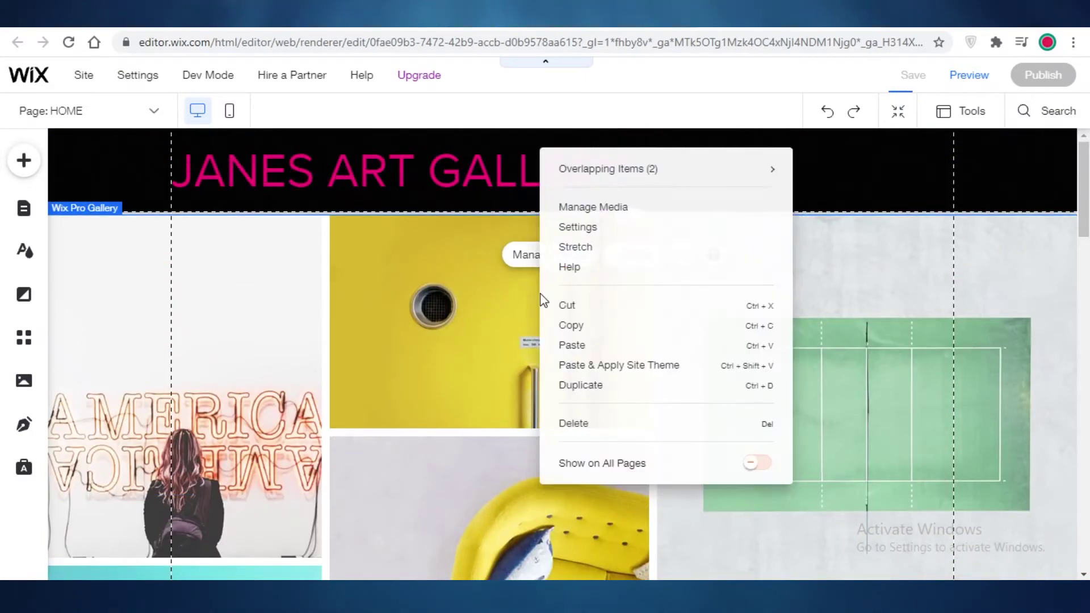
pyautogui.click(578, 263)
pyautogui.click(524, 273)
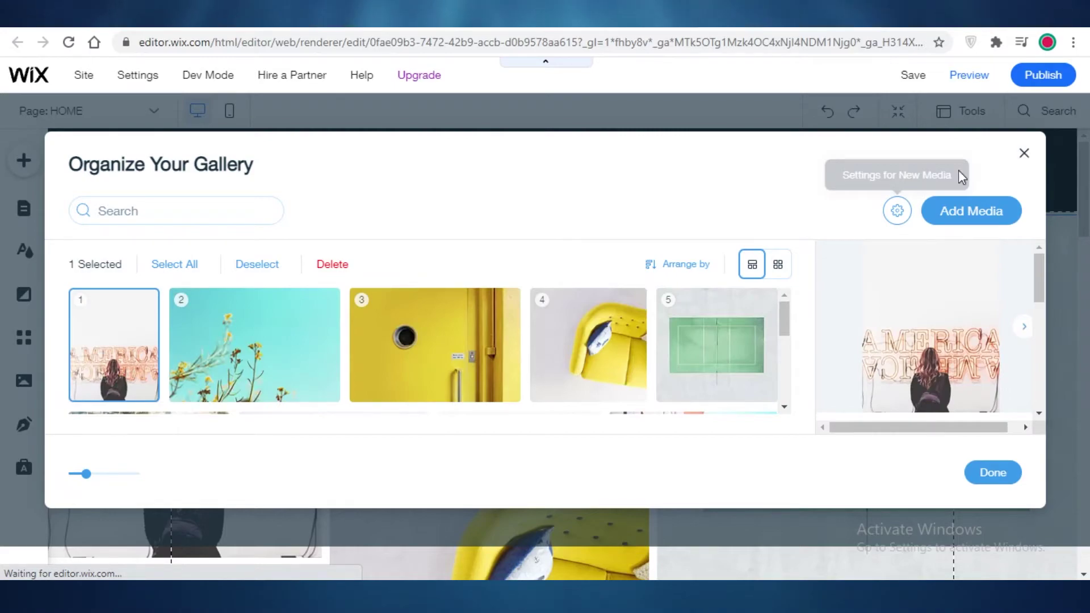
pyautogui.click(1025, 155)
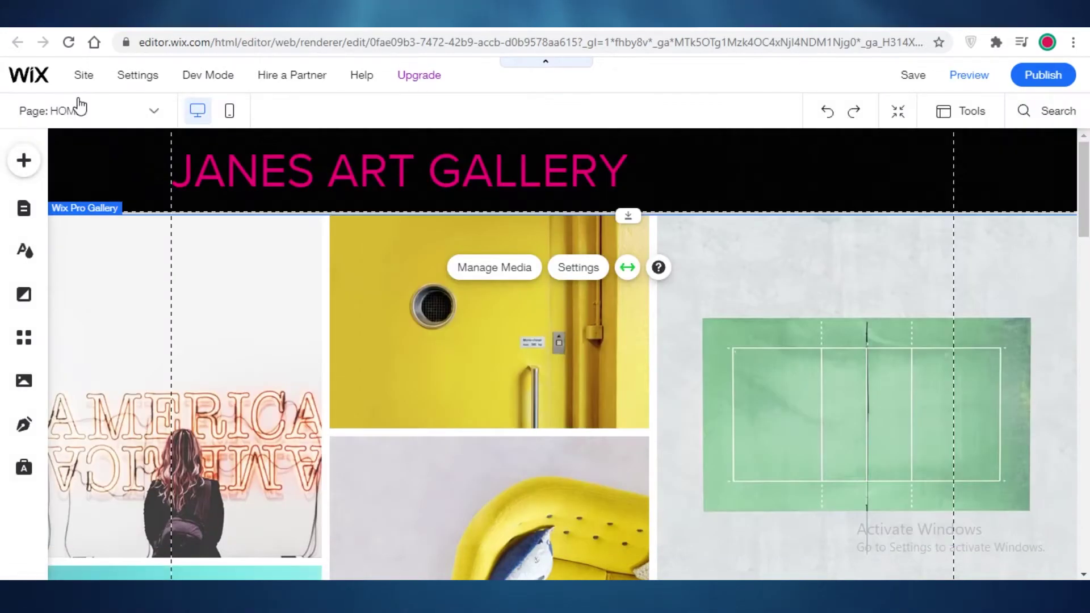
pyautogui.click(77, 102)
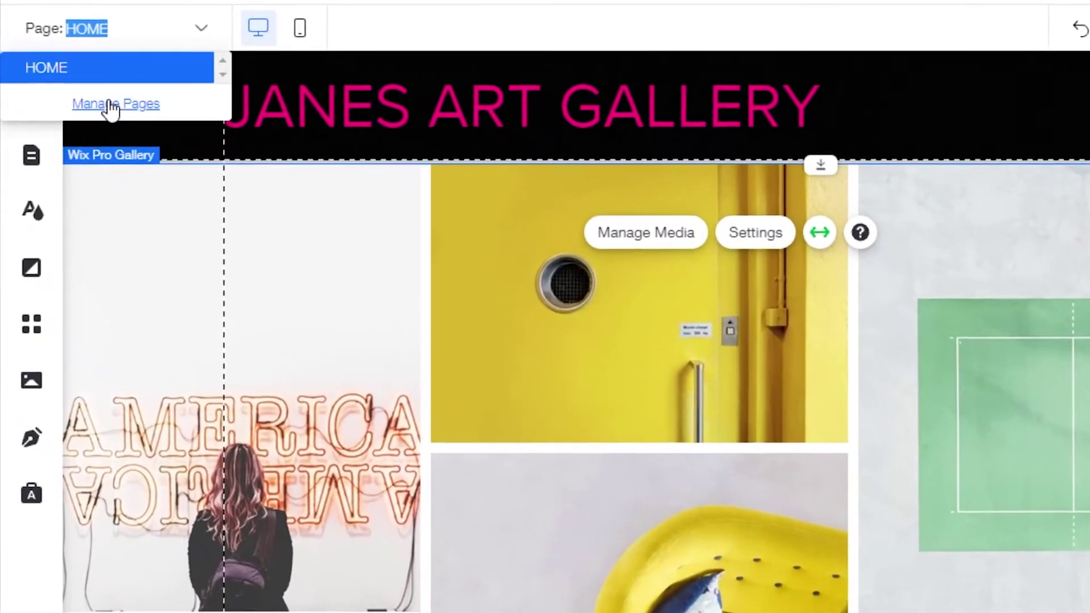
pyautogui.click(92, 152)
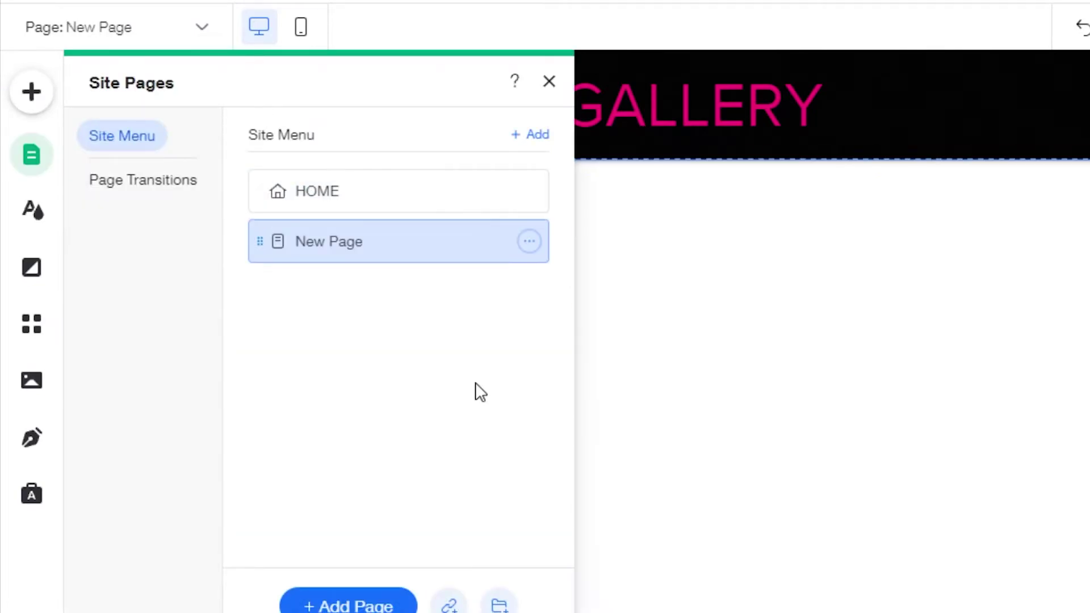
pyautogui.click(93, 33)
pyautogui.click(92, 33)
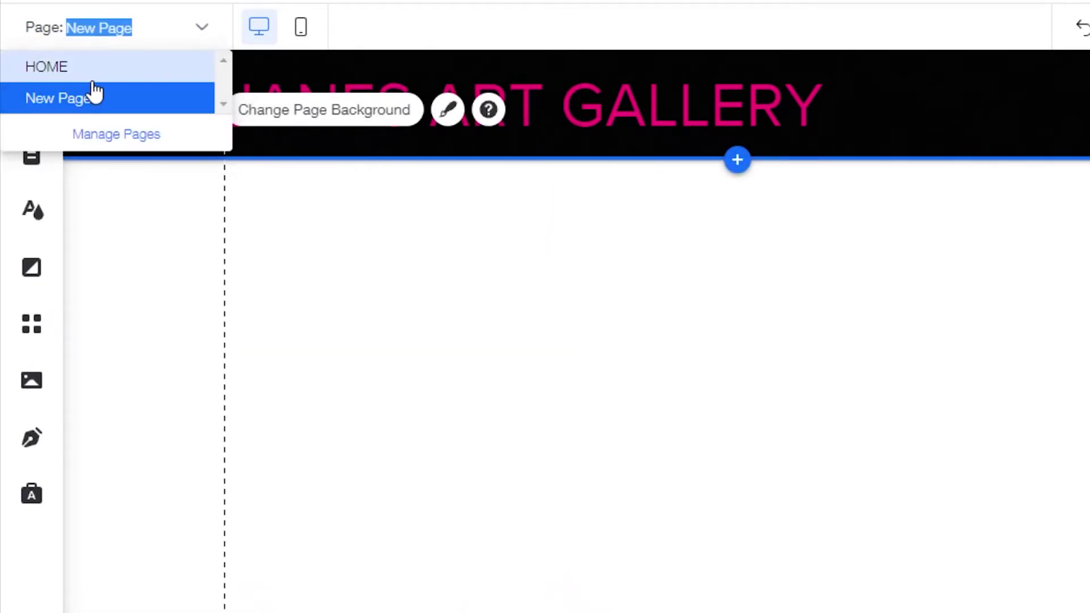
pyautogui.click(92, 93)
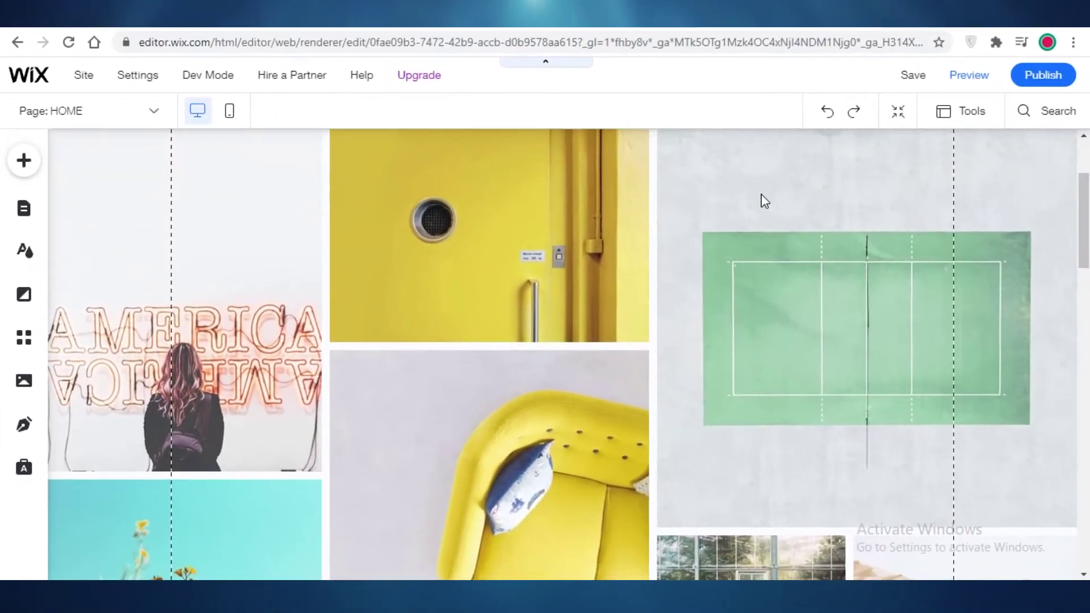
pyautogui.scroll(-4, 765, 201)
pyautogui.click(555, 260)
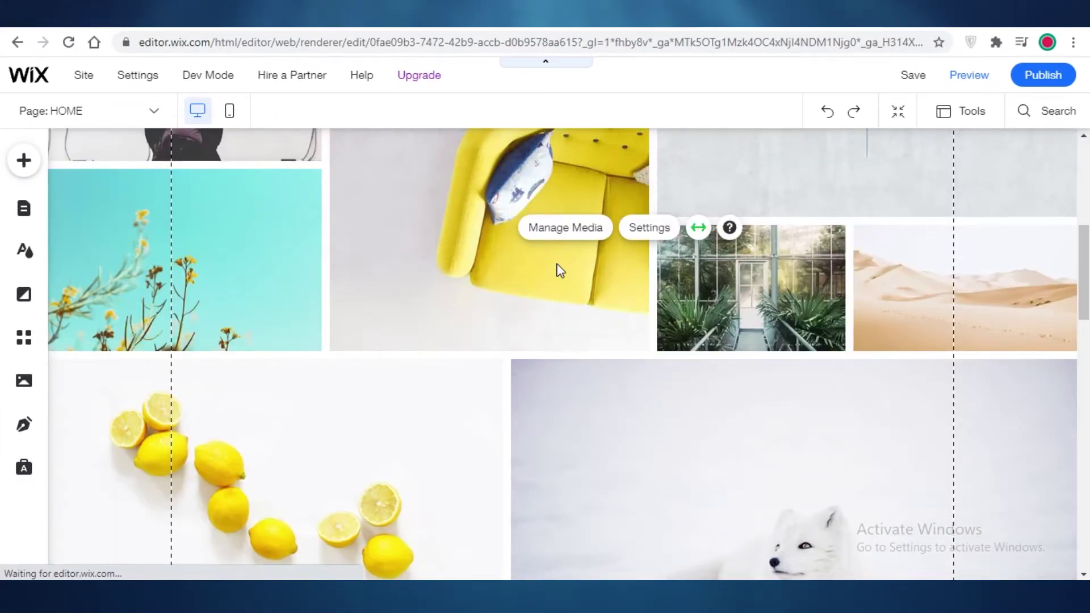
pyautogui.scroll(2, 558, 265)
pyautogui.scroll(2, 558, 265)
pyautogui.scroll(-1, 430, 339)
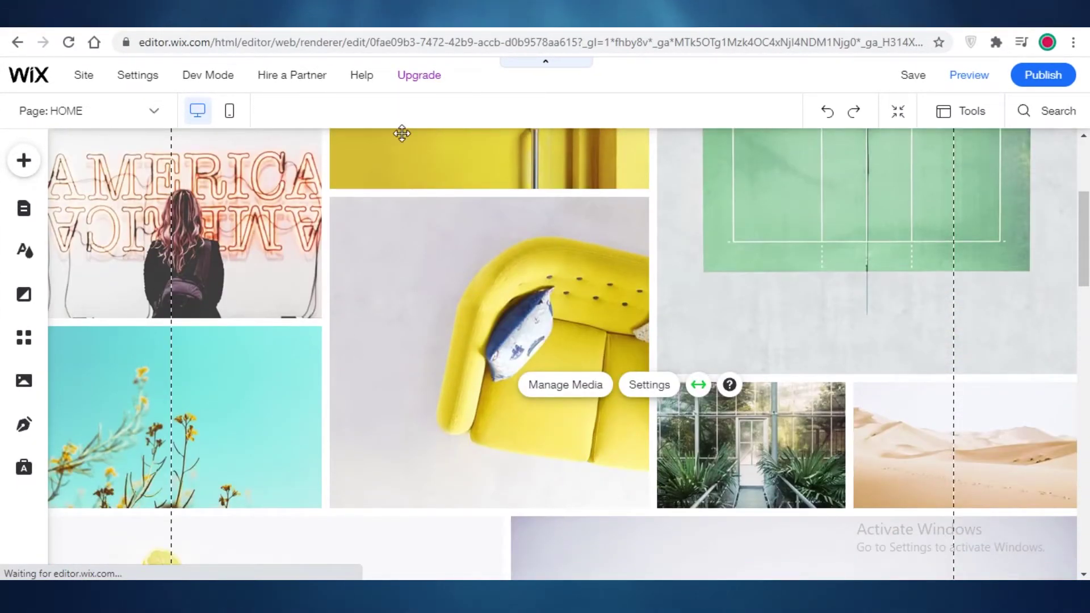
# Step: Delete the Pro Gallery from the home page
pyautogui.scroll(4, 404, 205)
pyautogui.rightClick(427, 311)
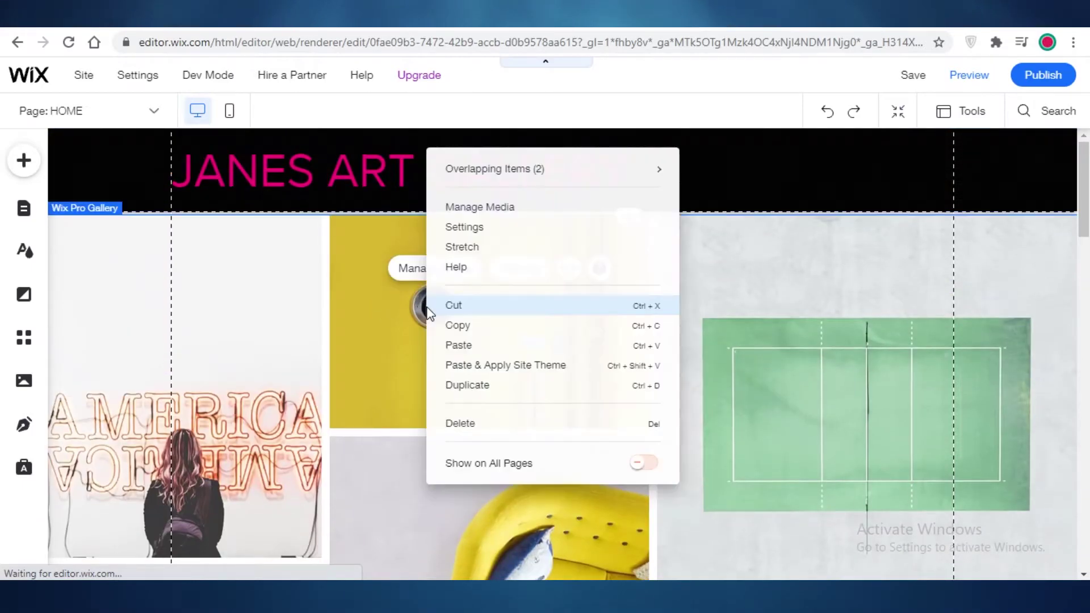
pyautogui.click(488, 425)
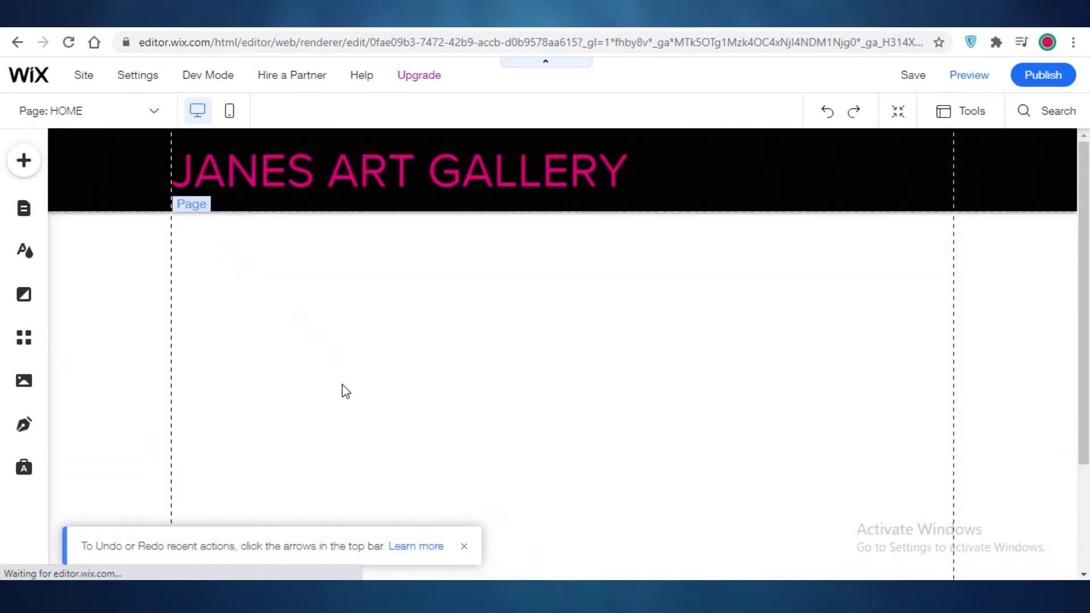
# Step: Browse the Text and Image categories in the Add to Site panel
pyautogui.click(24, 160)
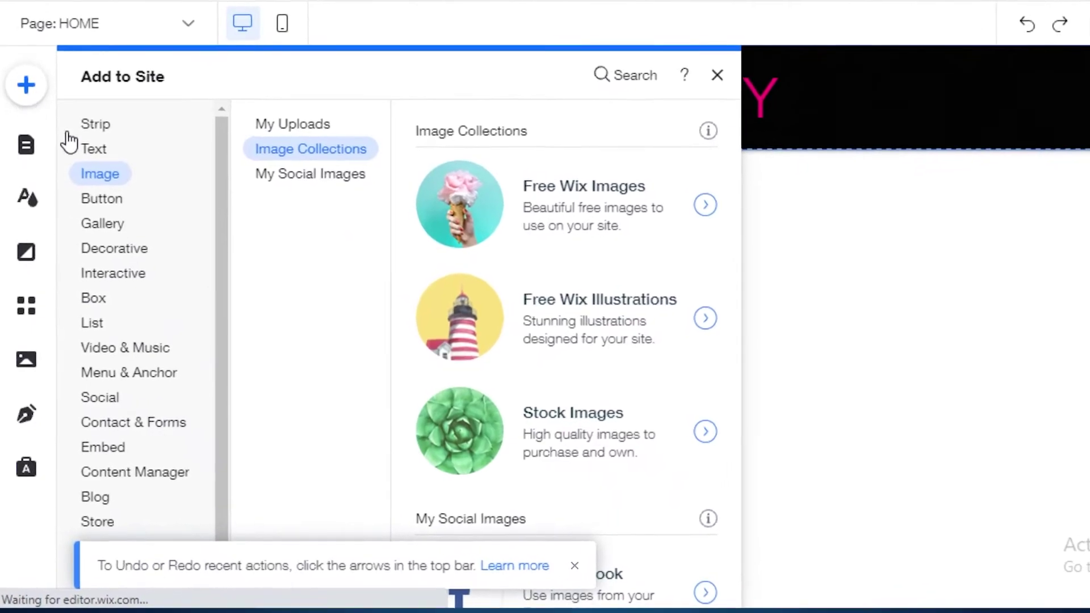
pyautogui.click(85, 146)
pyautogui.click(100, 174)
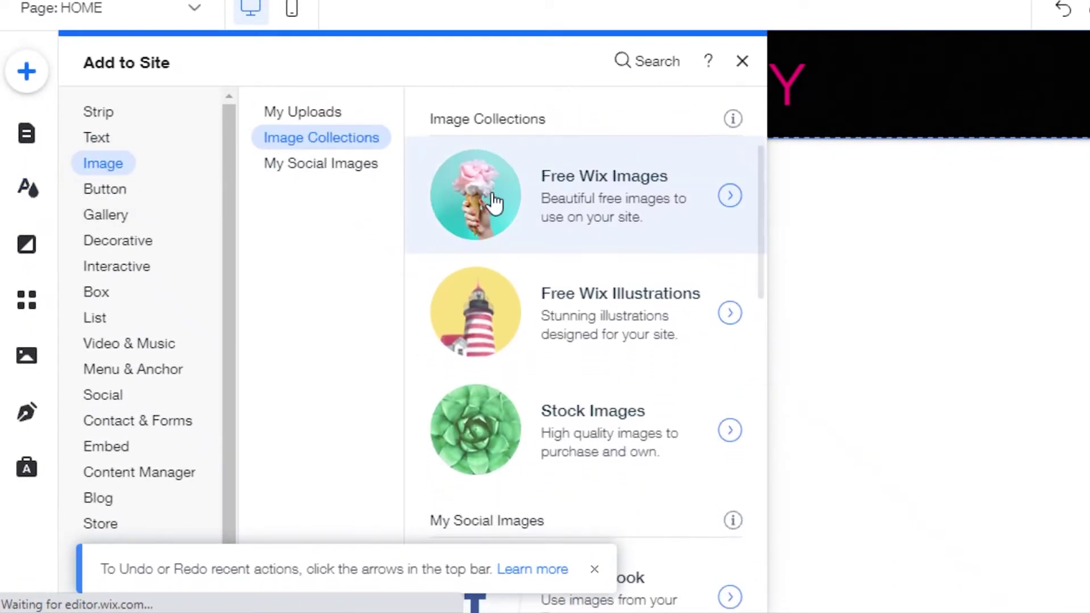
pyautogui.scroll(-8, 500, 222)
pyautogui.scroll(-3, 519, 261)
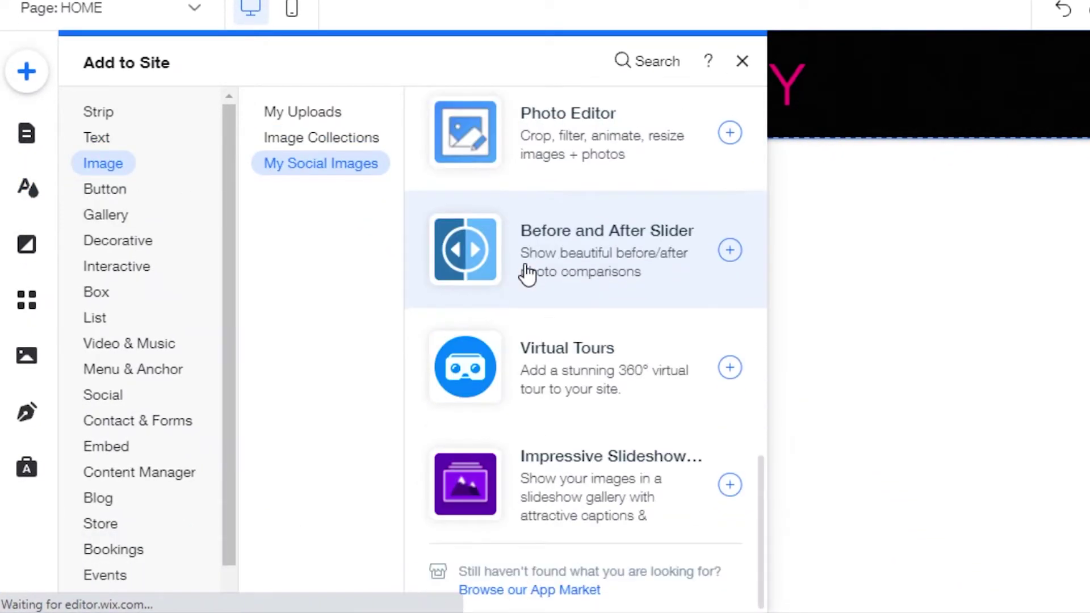
pyautogui.scroll(2, 527, 274)
# Step: Search the editor for 'pro ga' and open the Wix Pro Gallery app
pyautogui.click(628, 61)
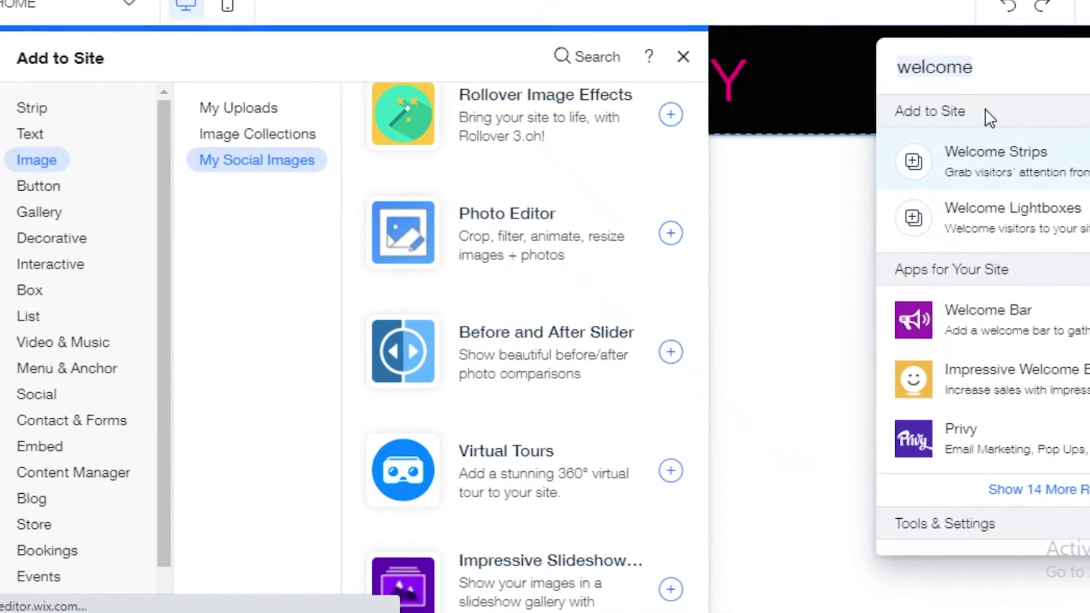
pyautogui.click(1022, 162)
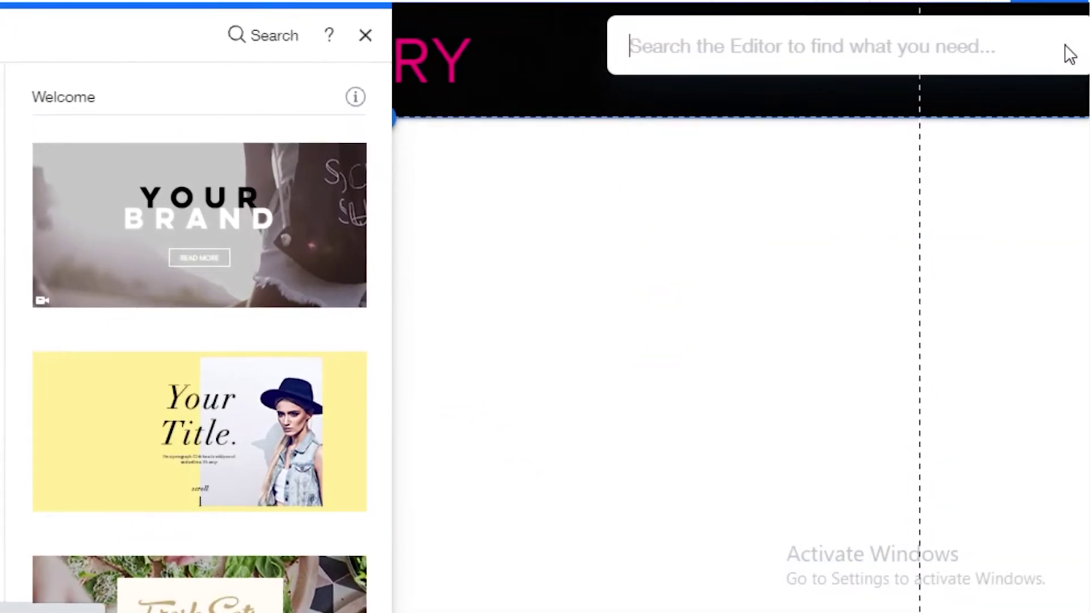
pyautogui.press('Escape')
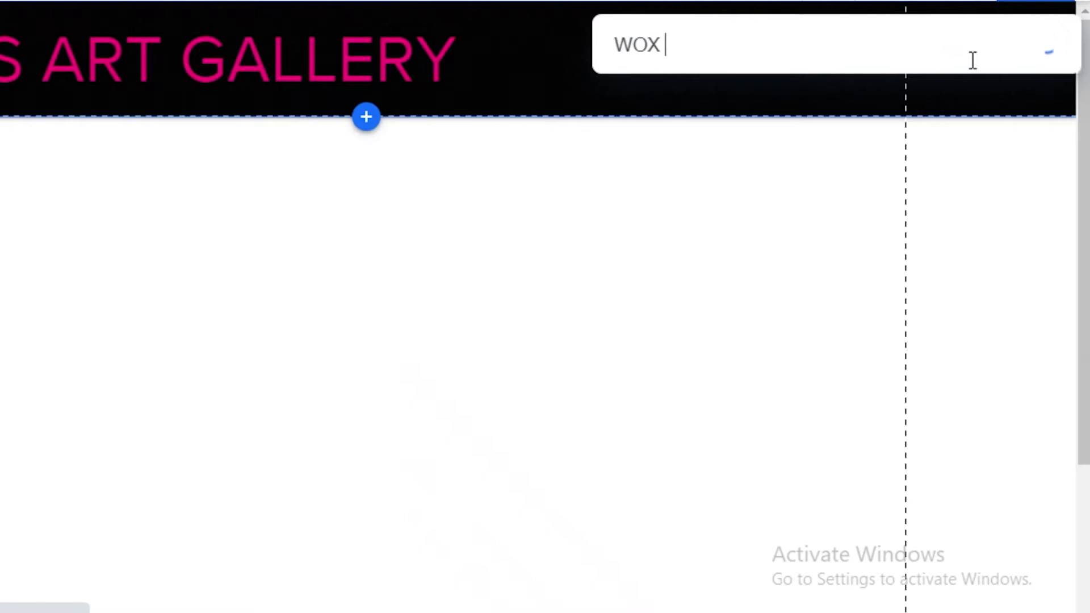
pyautogui.write('pro ga')
pyautogui.click(774, 438)
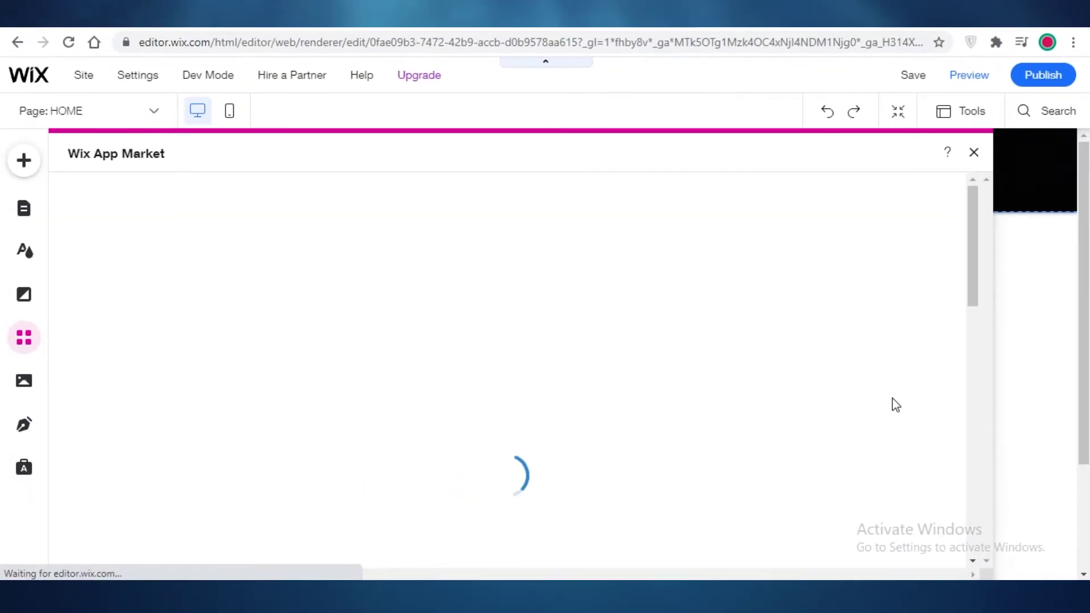
# Step: Move and resize the portrait image to the left side below the header
pyautogui.press('Escape')
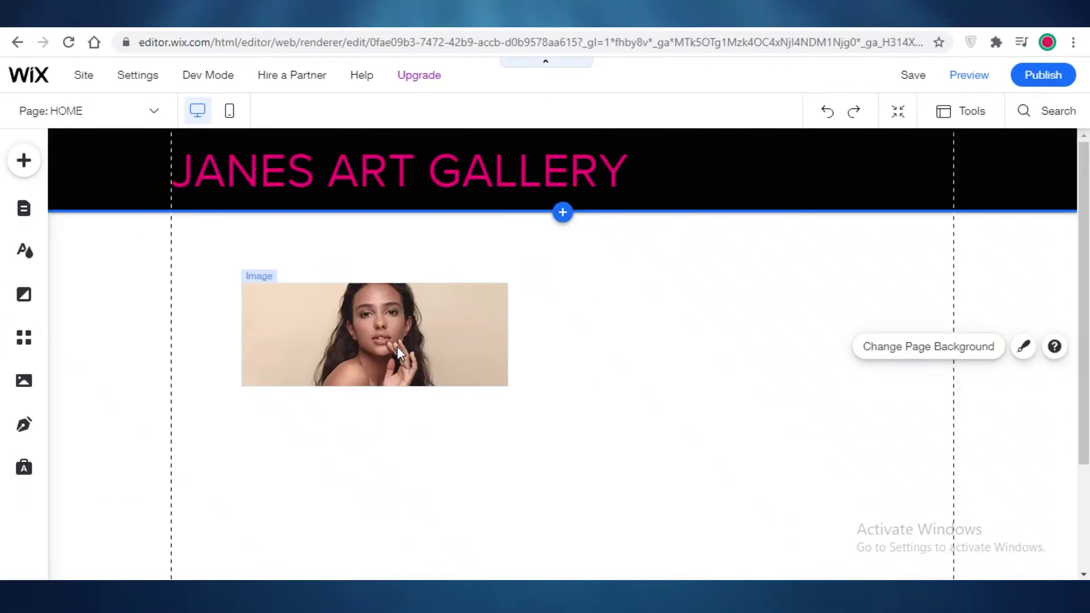
pyautogui.moveTo(391, 346); pyautogui.dragTo(319, 358)
pyautogui.moveTo(267, 327); pyautogui.dragTo(358, 326)
pyautogui.moveTo(521, 294); pyautogui.dragTo(521, 297)
pyautogui.moveTo(360, 312); pyautogui.dragTo(329, 323)
pyautogui.rightClick(330, 322)
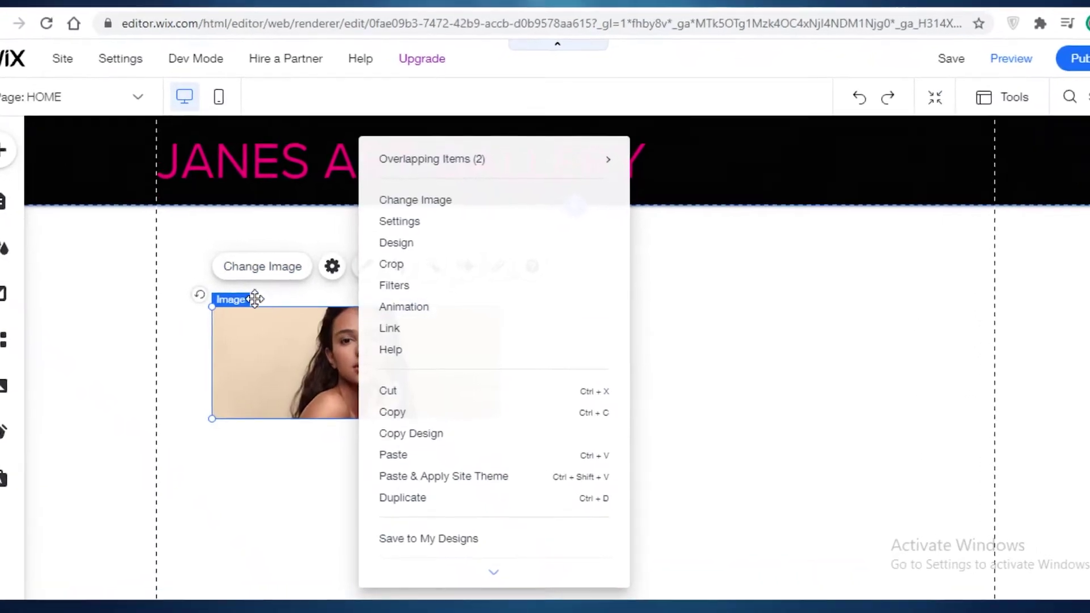
pyautogui.click(255, 299)
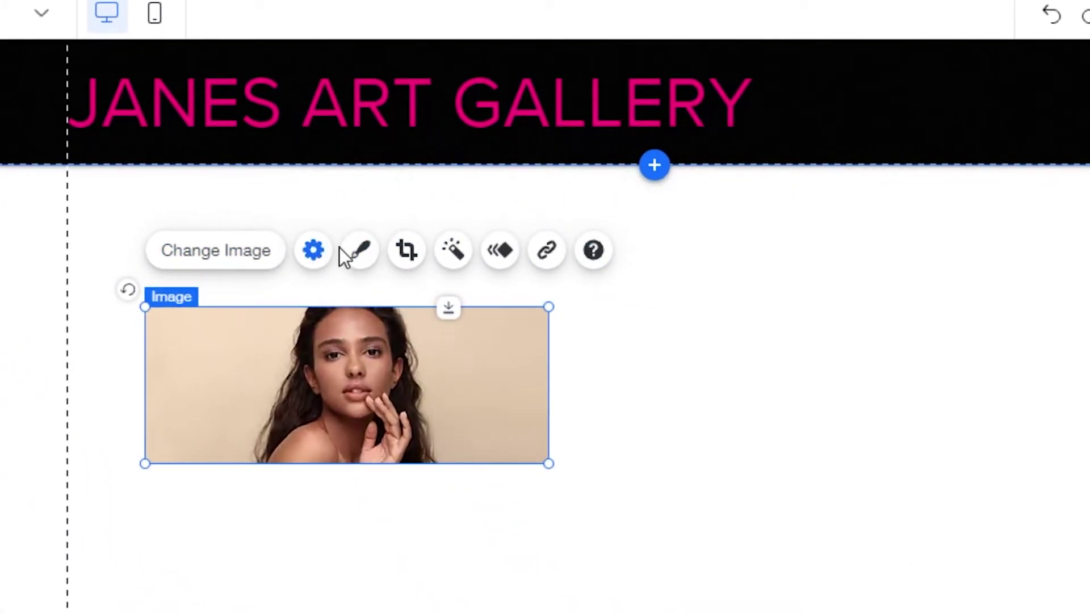
# Step: Open the image's Photo Studio from its settings and save it unchanged
pyautogui.click(313, 250)
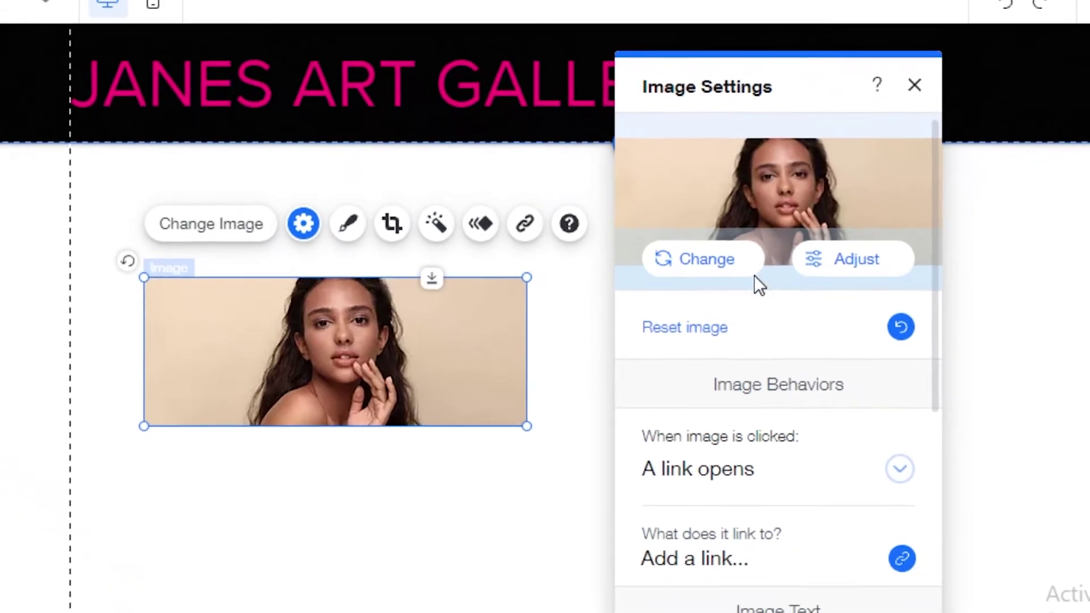
pyautogui.scroll(-1, 732, 228)
pyautogui.scroll(3, 708, 217)
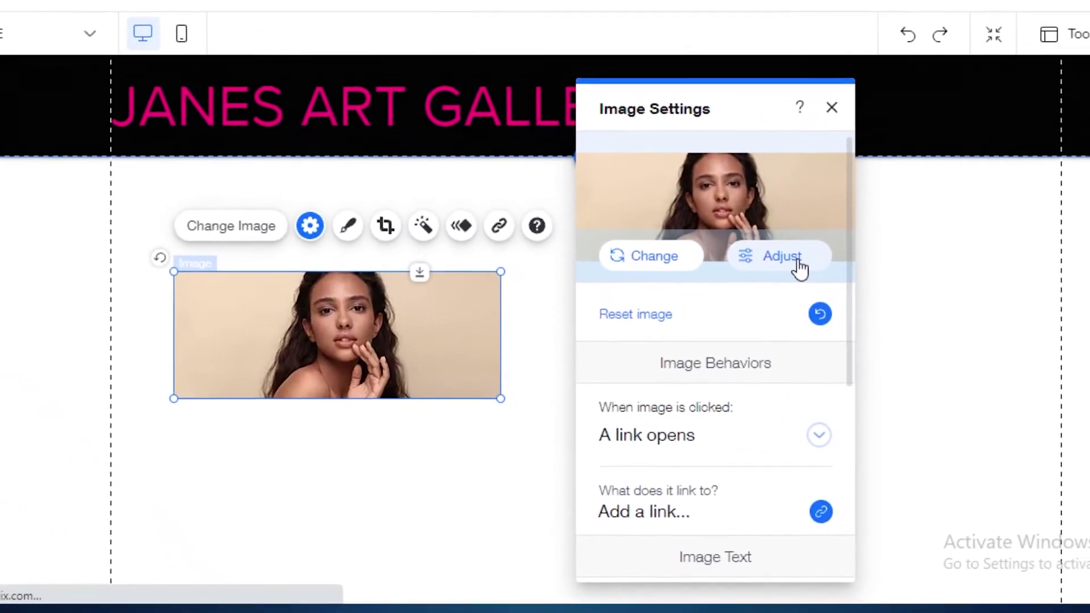
pyautogui.click(799, 261)
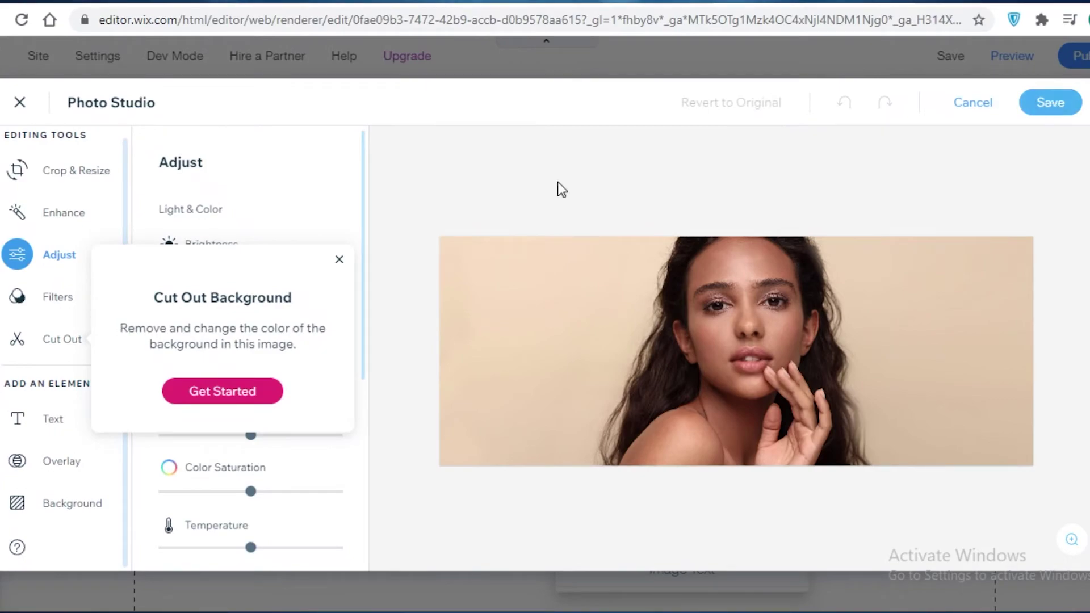
pyautogui.click(1042, 103)
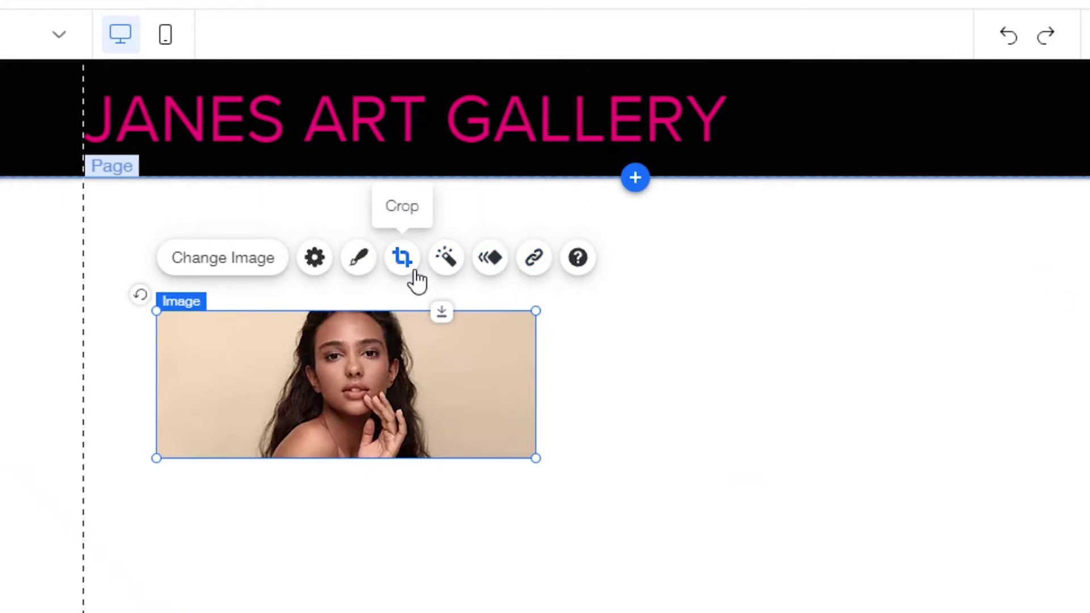
# Step: Set the portrait image to 'It can be magnified' on click, keeping its 'Natural Beauty' description
pyautogui.click(313, 258)
pyautogui.scroll(-4, 791, 431)
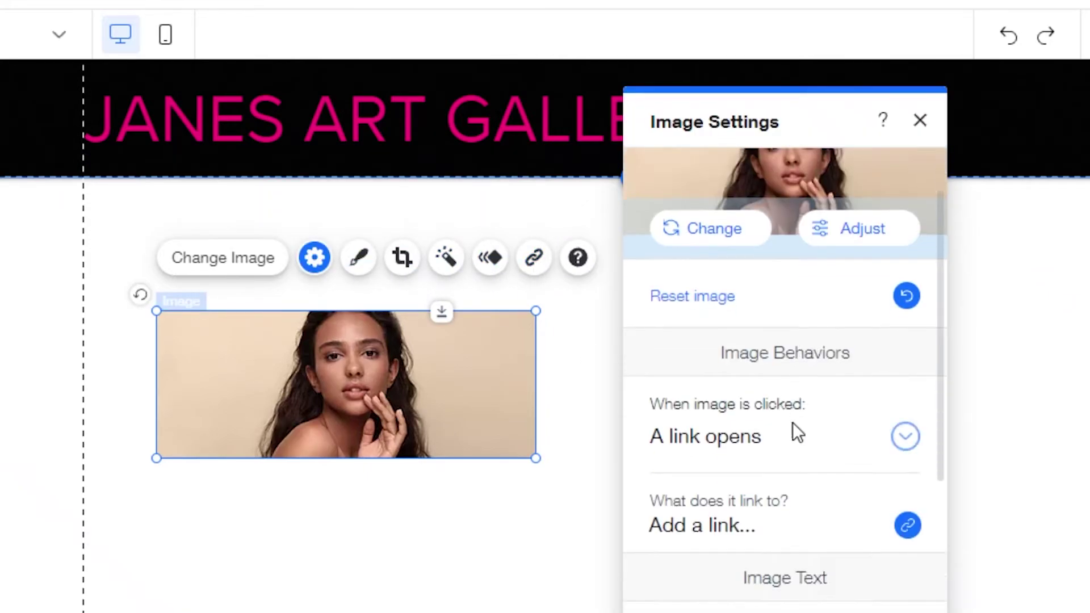
pyautogui.scroll(2, 747, 353)
pyautogui.click(756, 400)
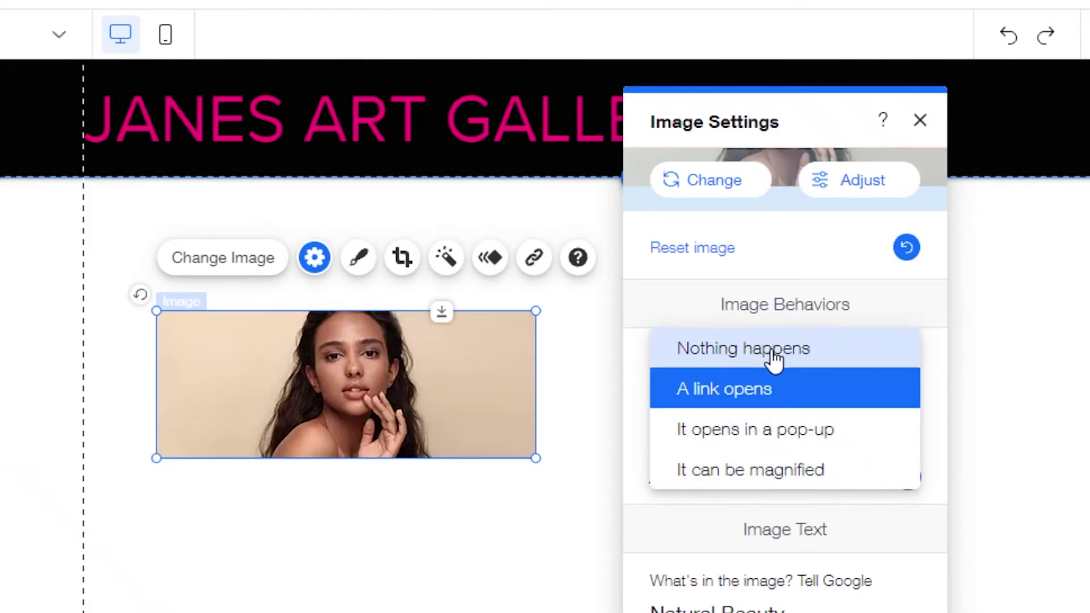
pyautogui.click(748, 480)
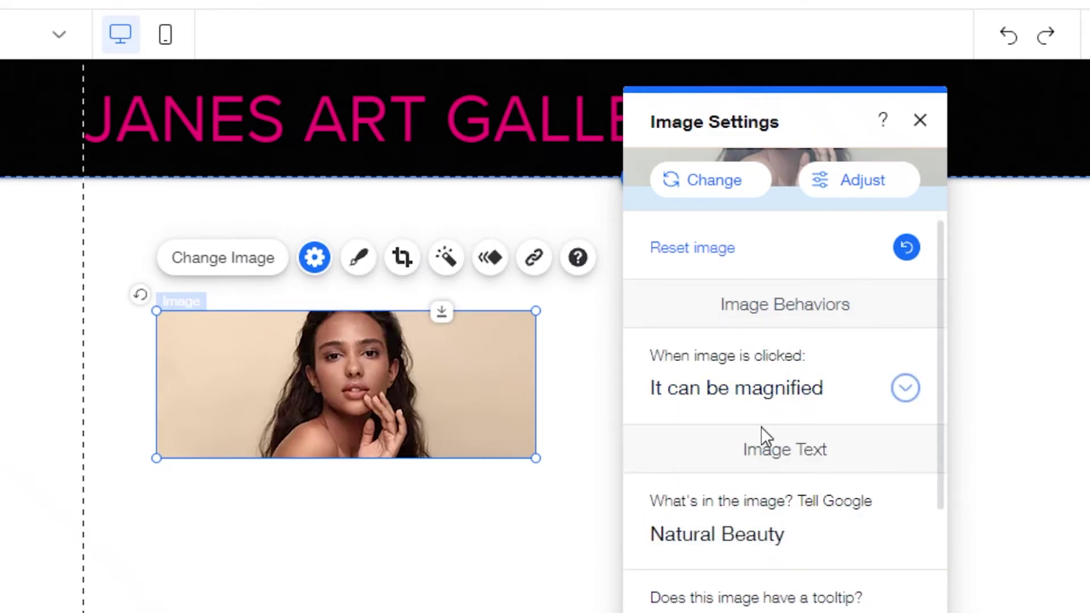
pyautogui.scroll(-3, 723, 571)
pyautogui.doubleClick(776, 346)
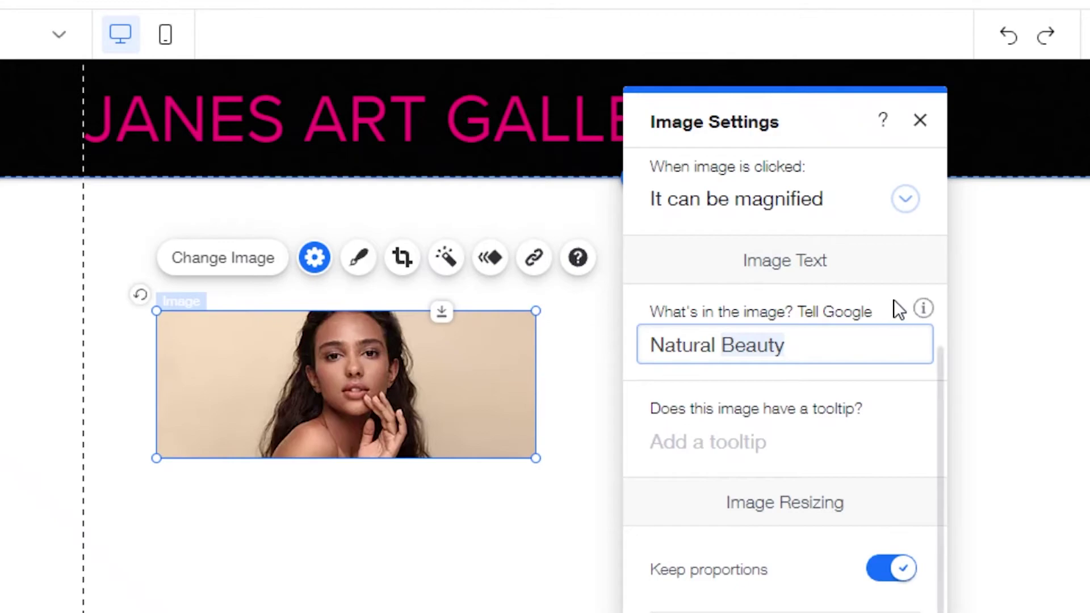
pyautogui.scroll(5, 886, 227)
pyautogui.click(915, 126)
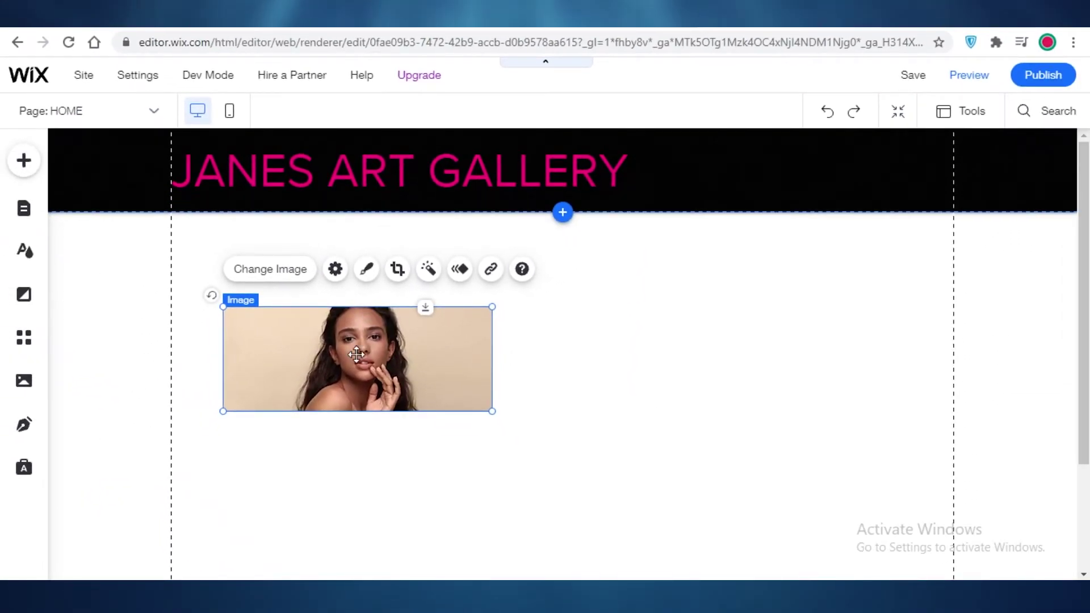
# Step: Nudge the portrait image up, then browse the Events apps and pick the Wix Pro Gallery result
pyautogui.moveTo(384, 334); pyautogui.dragTo(376, 289)
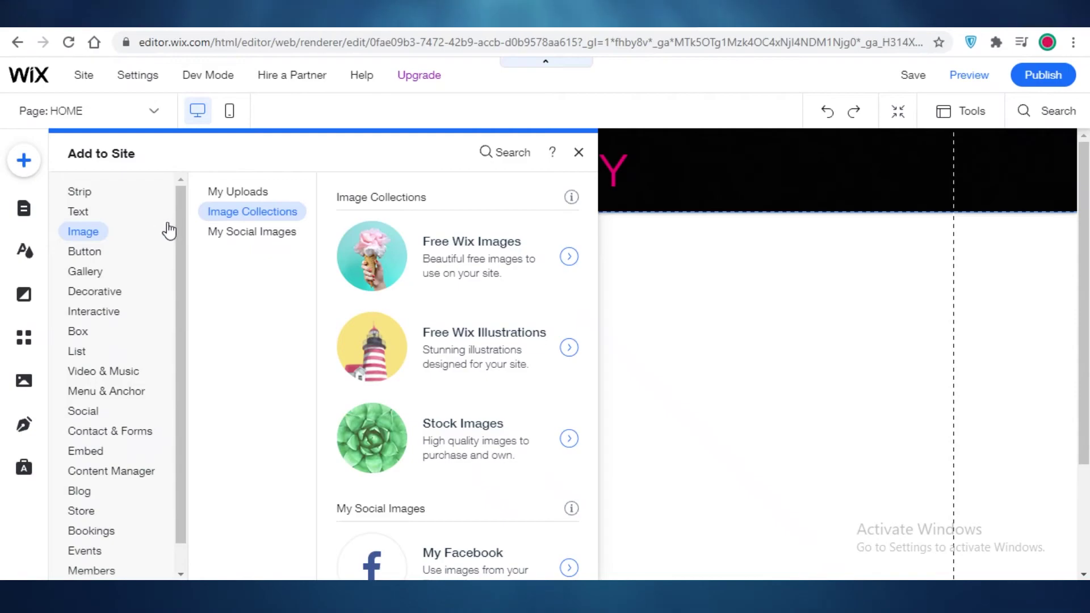
pyautogui.click(91, 551)
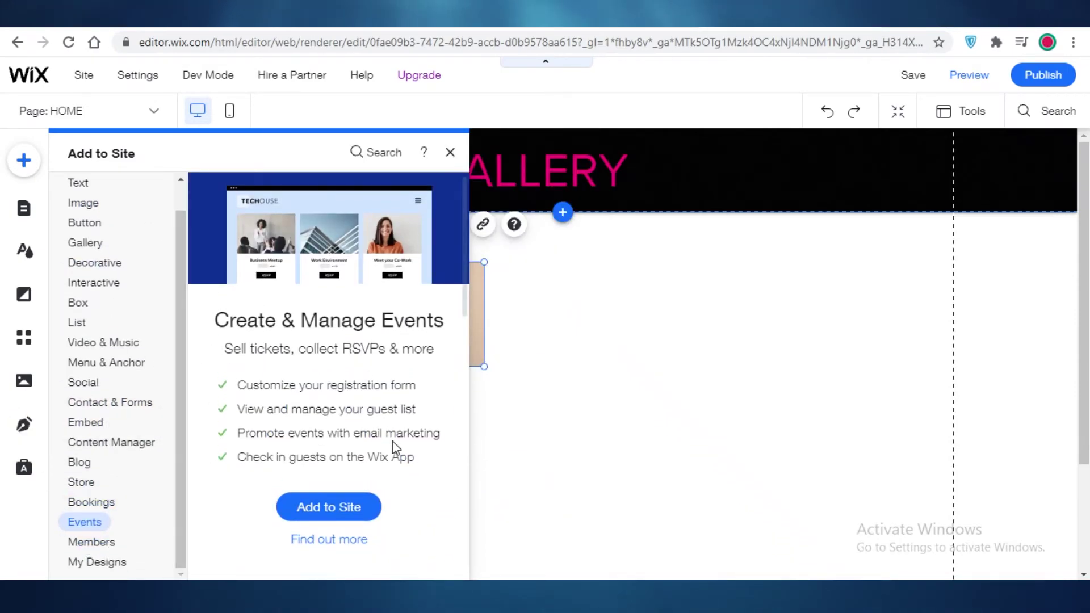
pyautogui.scroll(2, 329, 421)
pyautogui.scroll(-4, 329, 425)
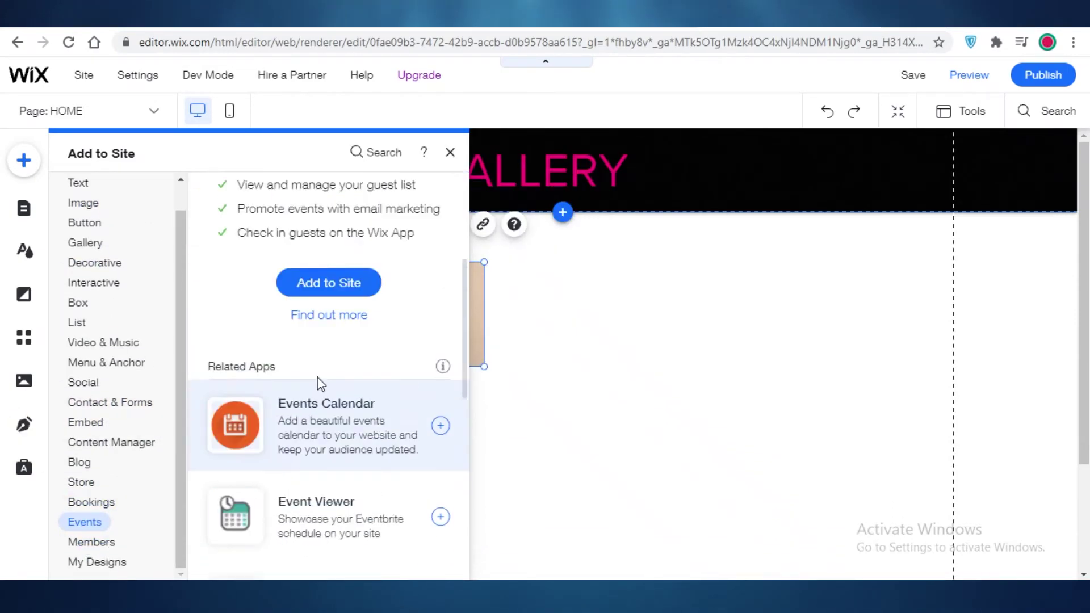
pyautogui.scroll(4, 316, 385)
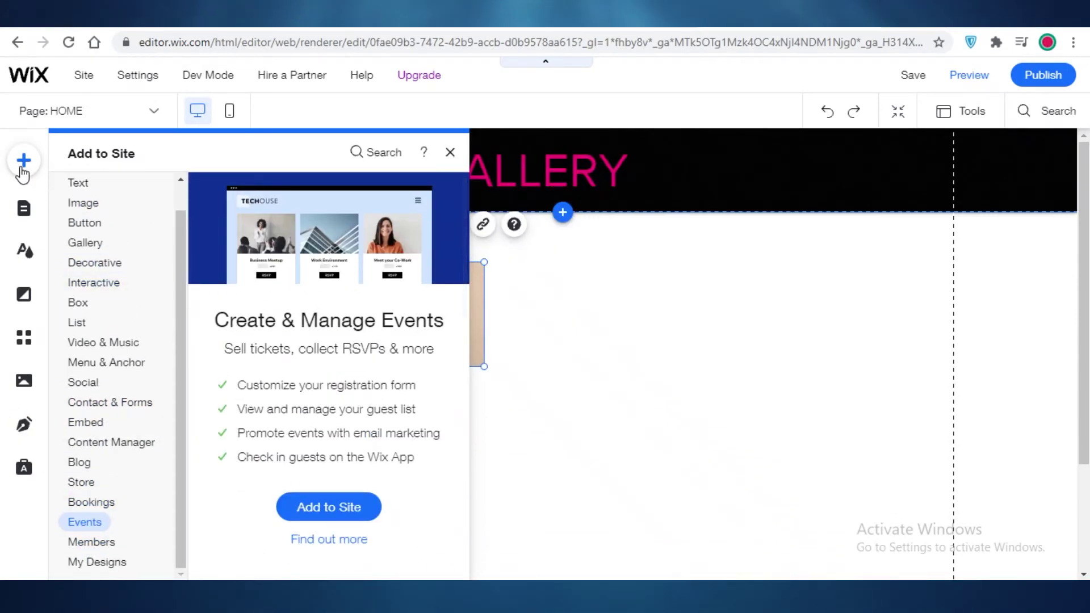
pyautogui.click(383, 162)
pyautogui.click(844, 441)
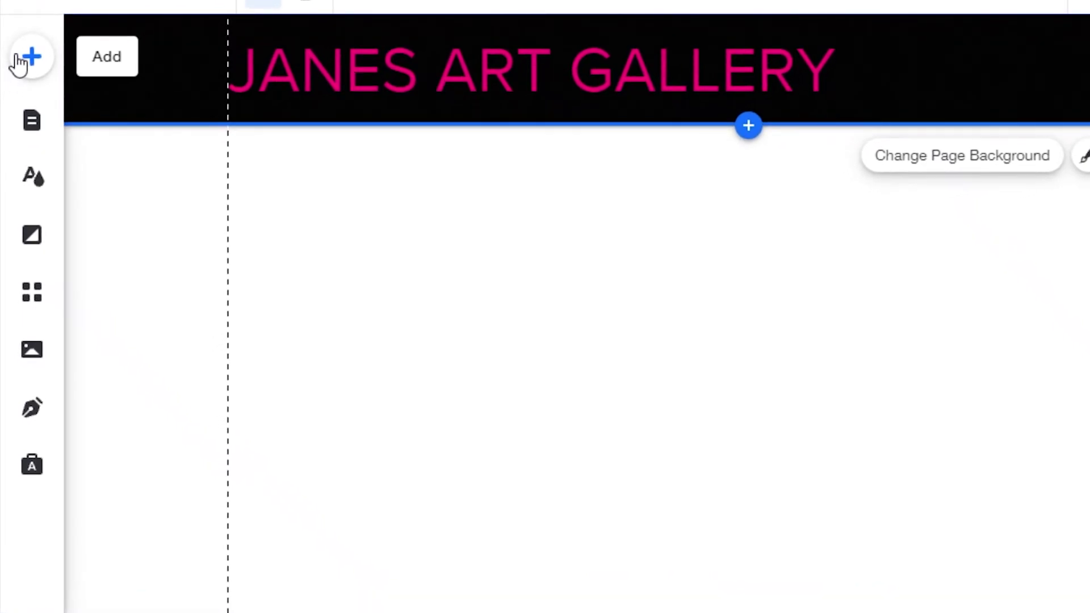
# Step: Browse the Add to Site Button designs, then the Pro, Grid, Slider and More Galleries presets
pyautogui.click(20, 59)
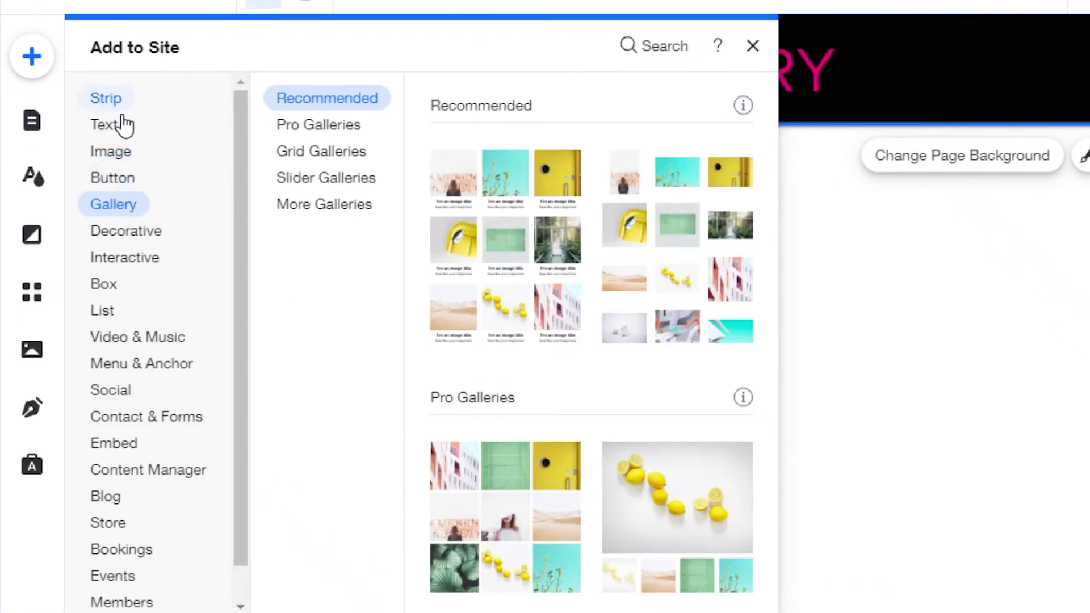
pyautogui.click(109, 176)
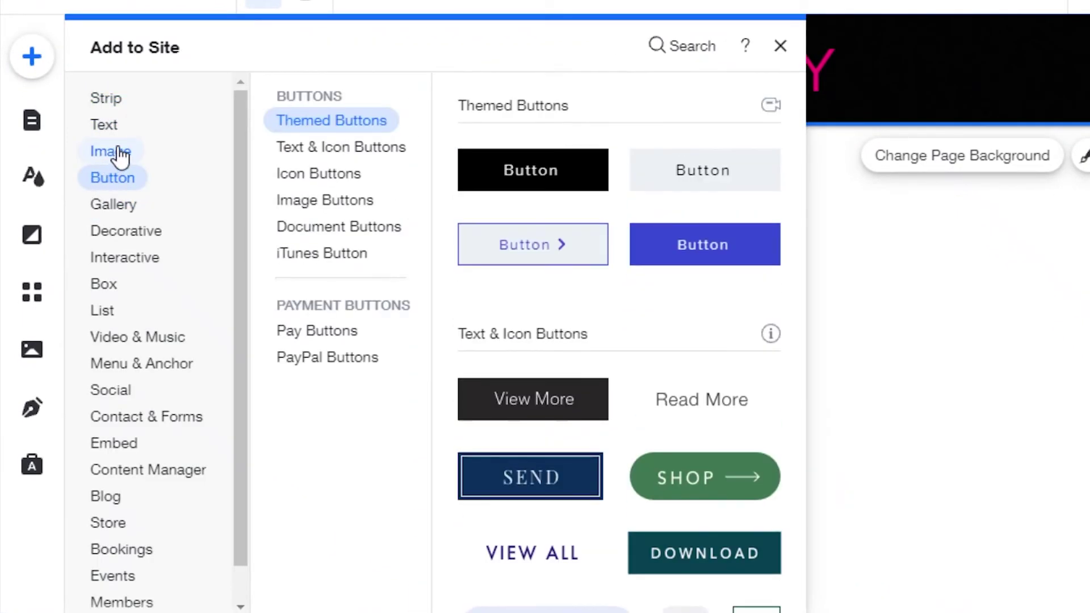
pyautogui.scroll(-1, 117, 199)
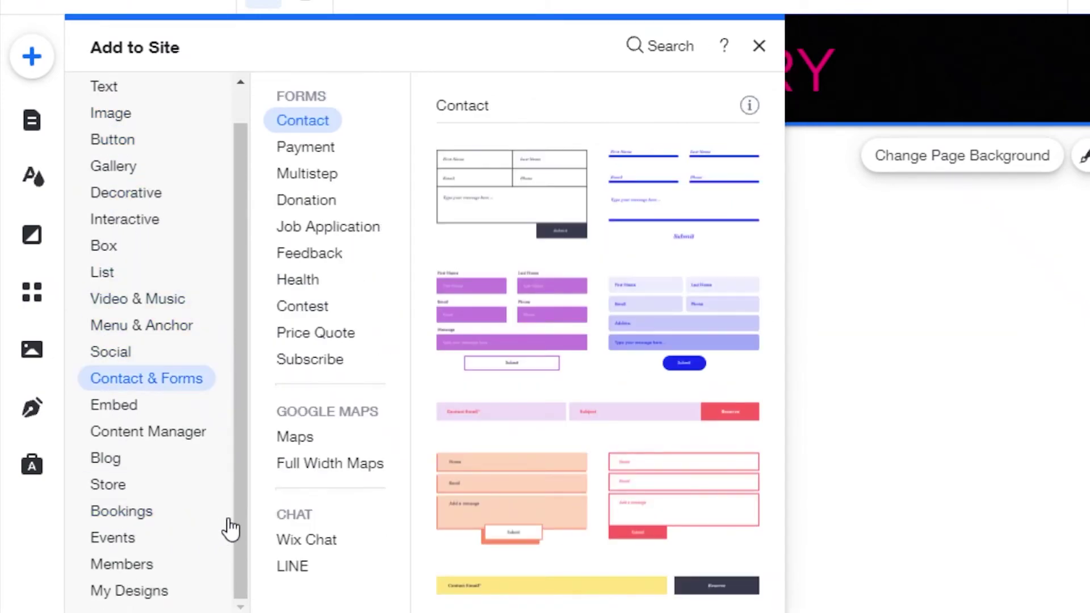
pyautogui.scroll(1, 227, 409)
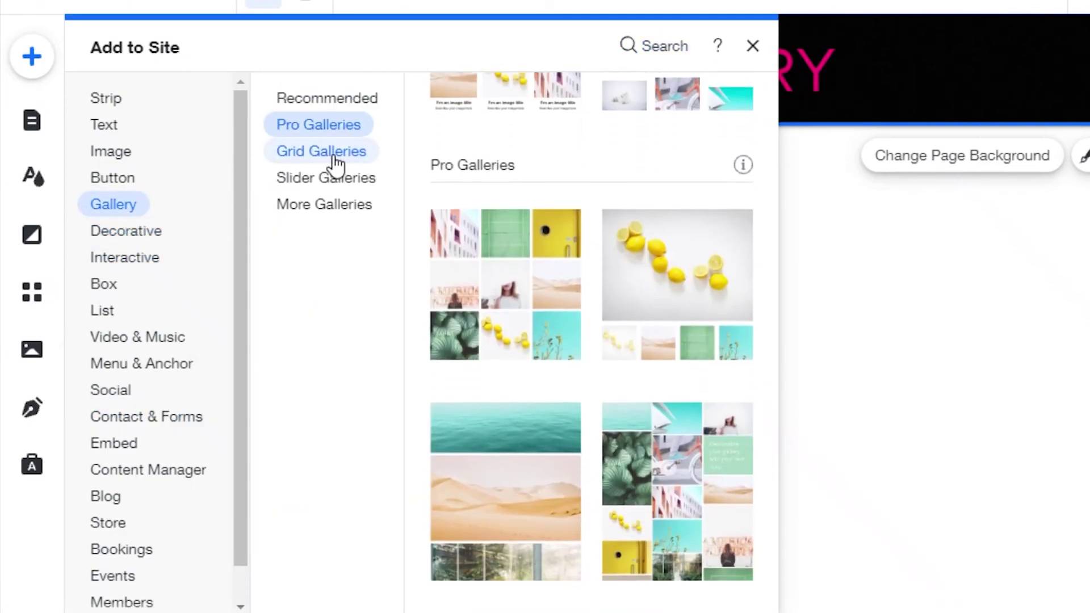
pyautogui.moveTo(343, 188)
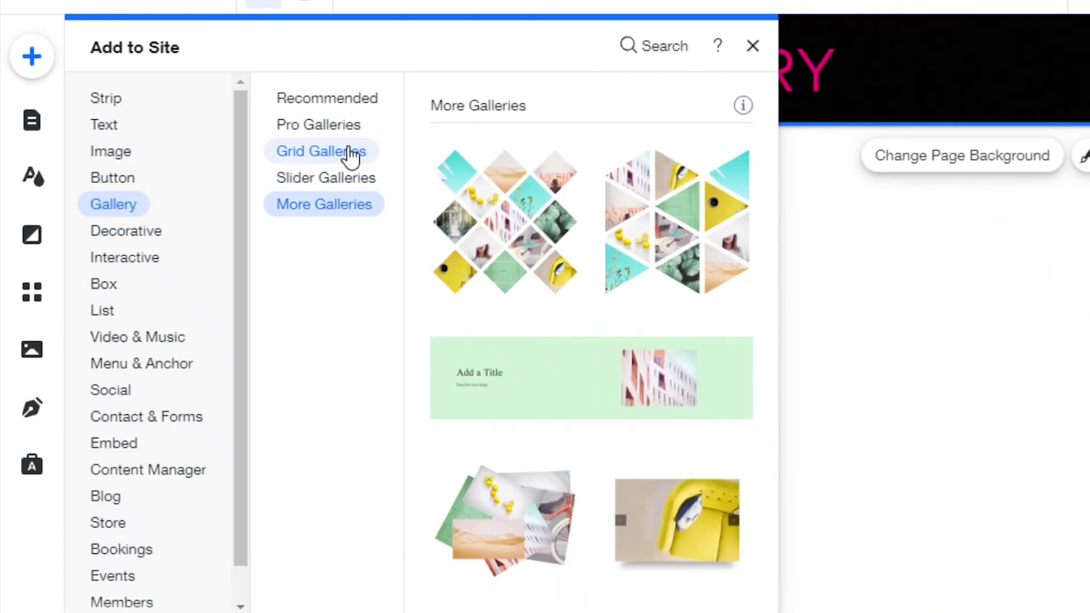
pyautogui.scroll(2, 624, 273)
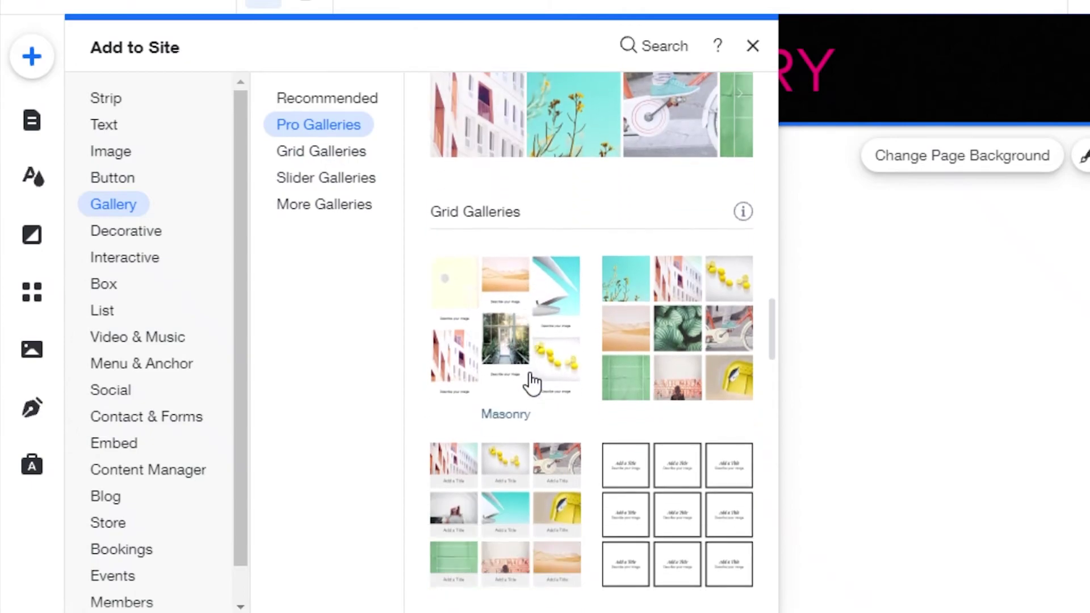
pyautogui.scroll(-10, 532, 385)
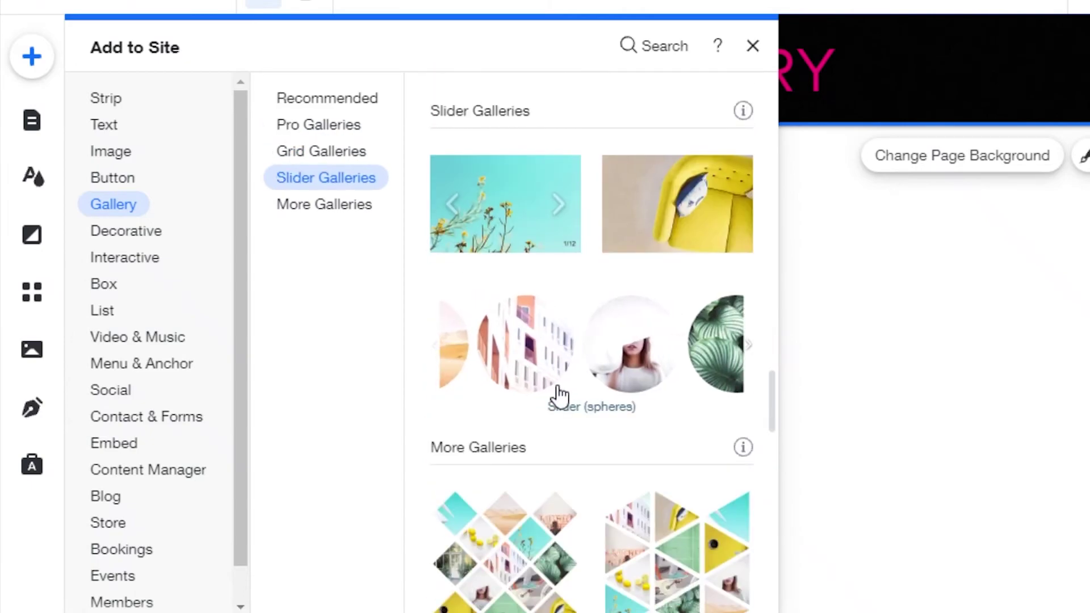
# Step: Add a Slider (spheres) gallery to New Page, resize it to 734 by 208, and centre it
pyautogui.moveTo(595, 353); pyautogui.dragTo(612, 345)
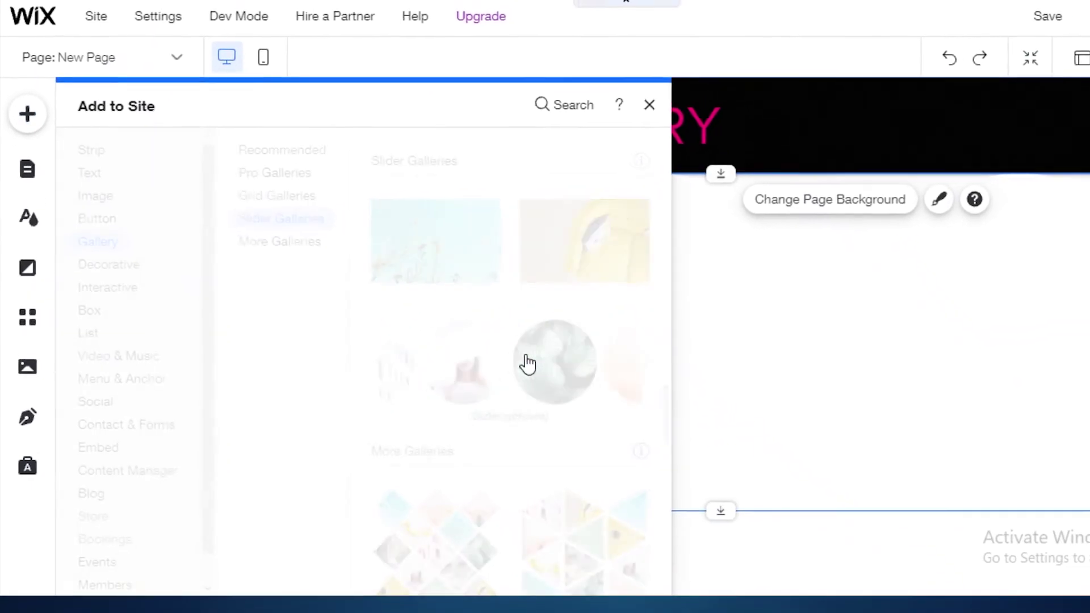
pyautogui.moveTo(529, 364)
pyautogui.mouseDown()
pyautogui.moveTo(521, 316)
pyautogui.moveTo(505, 380)
pyautogui.moveTo(524, 363)
pyautogui.mouseUp()
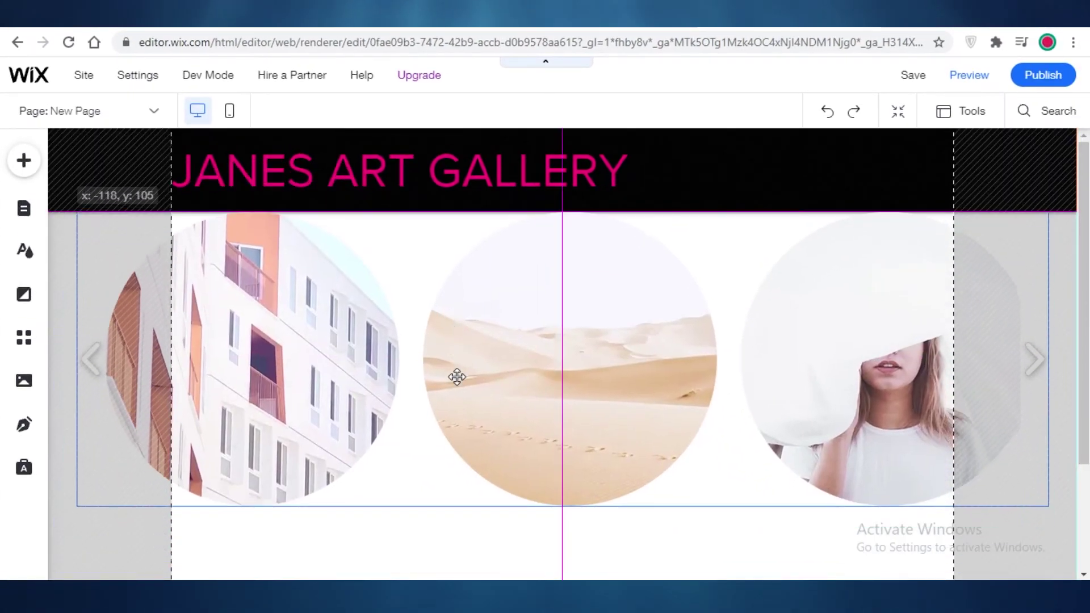
pyautogui.moveTo(457, 376); pyautogui.dragTo(457, 376)
pyautogui.moveTo(78, 504); pyautogui.dragTo(577, 347)
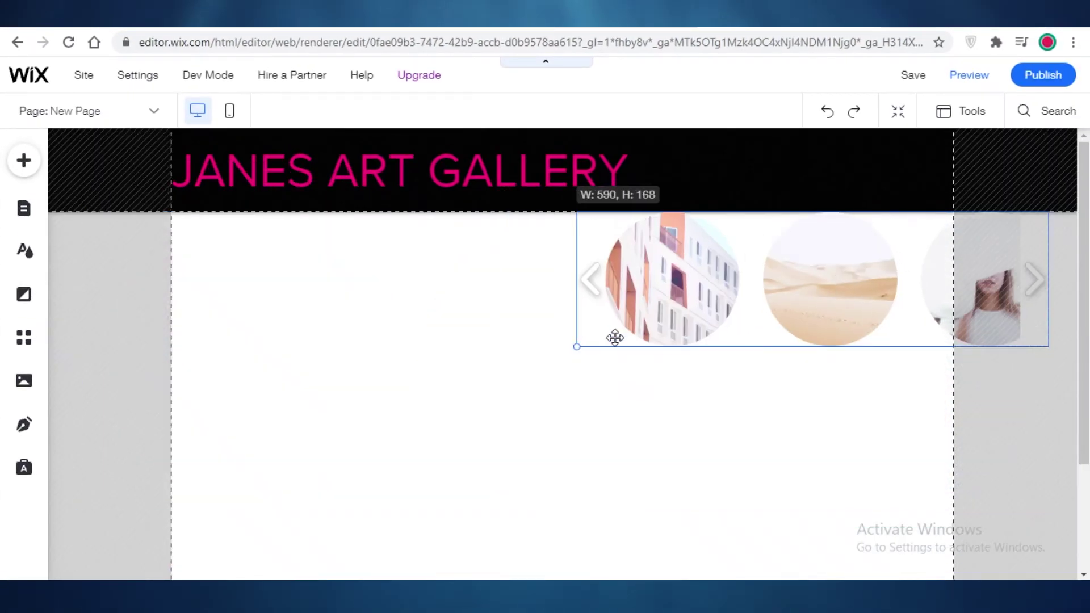
pyautogui.moveTo(703, 280); pyautogui.dragTo(454, 372)
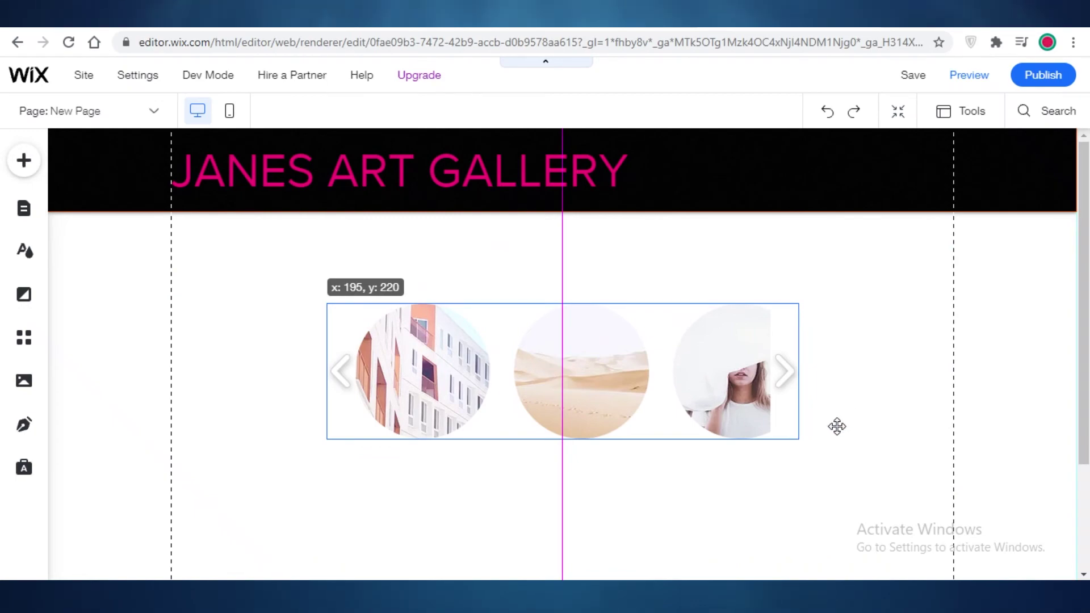
pyautogui.moveTo(837, 426); pyautogui.dragTo(915, 469)
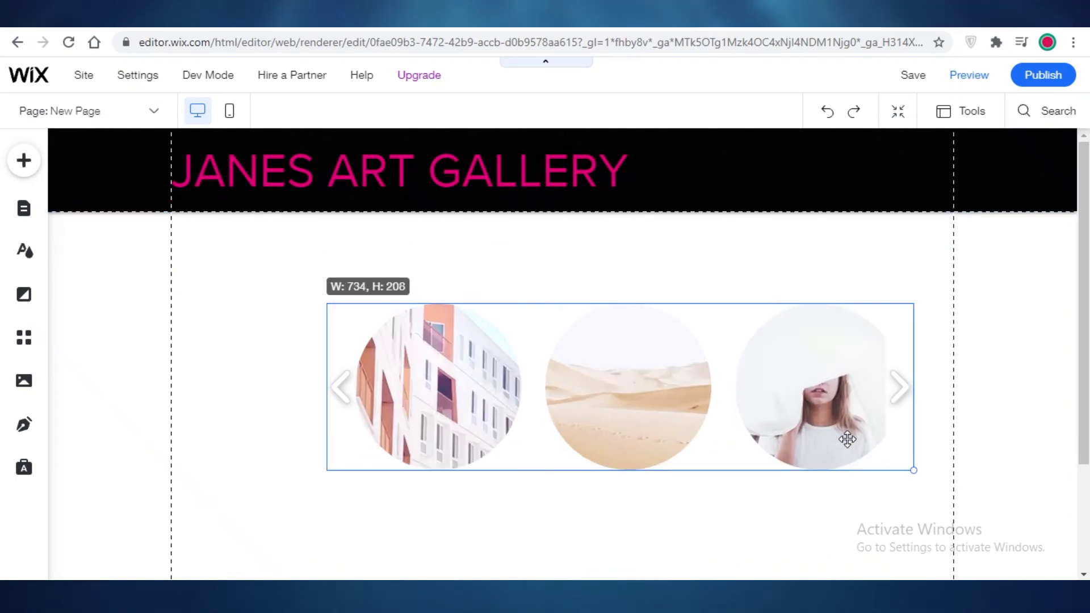
pyautogui.moveTo(850, 438); pyautogui.dragTo(951, 521)
pyautogui.moveTo(585, 431)
pyautogui.mouseDown()
pyautogui.moveTo(570, 436)
pyautogui.moveTo(582, 439)
pyautogui.mouseUp()
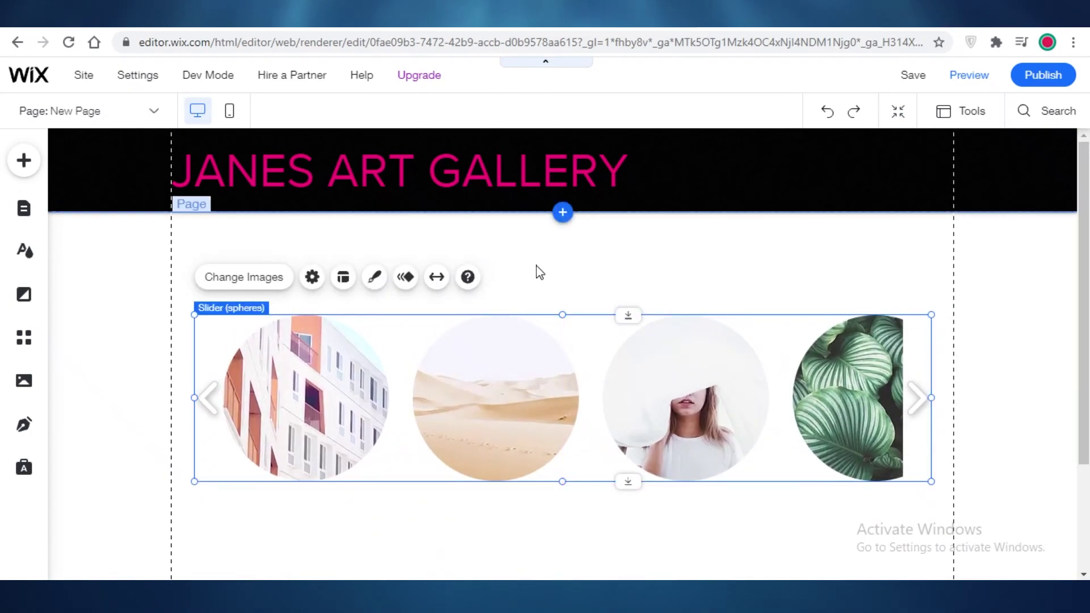
pyautogui.click(272, 281)
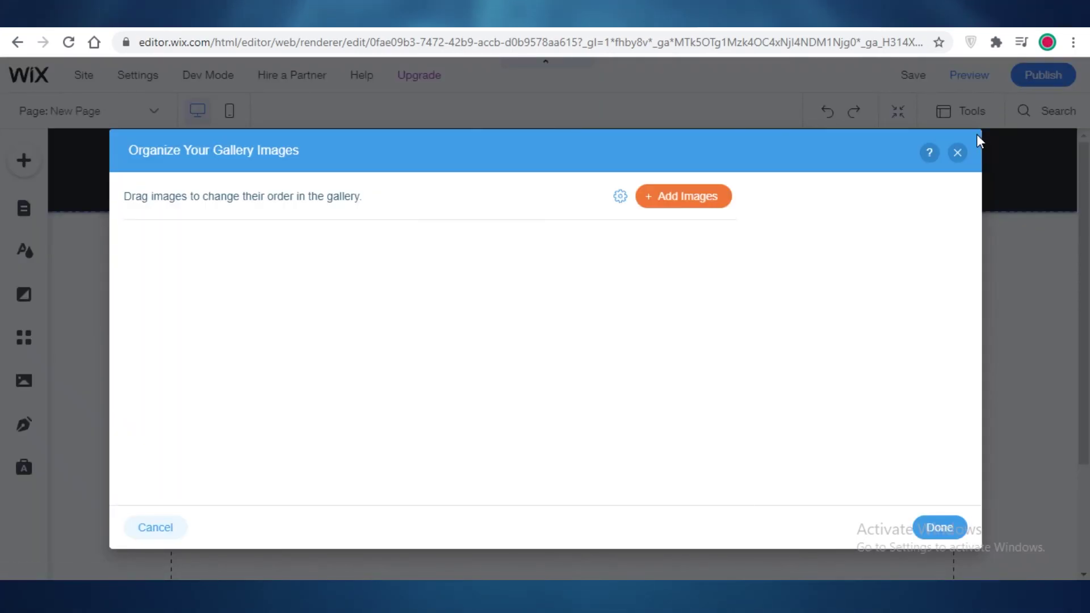
pyautogui.click(959, 152)
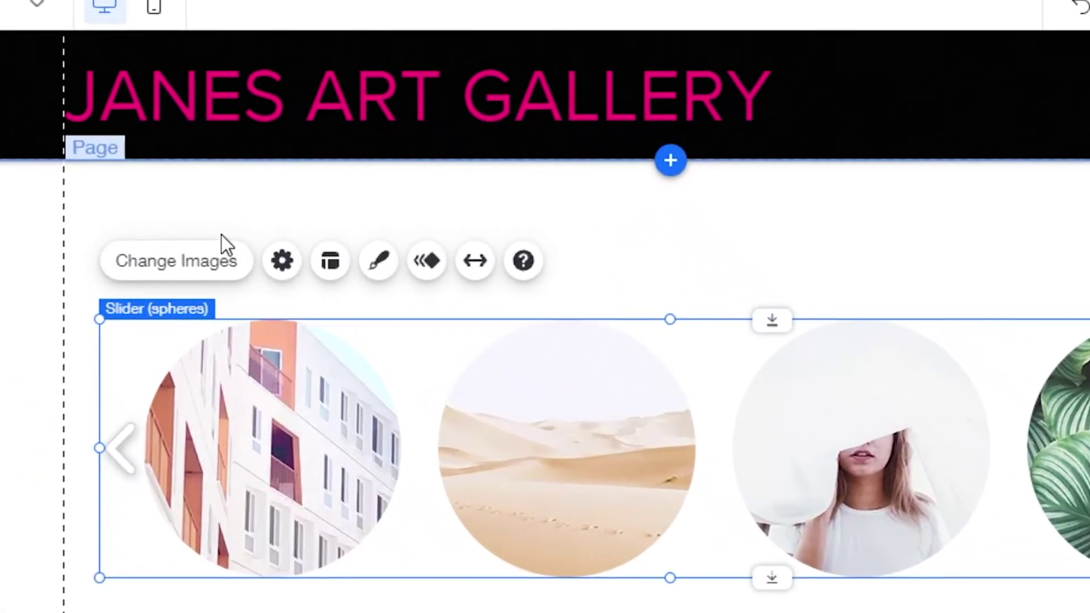
pyautogui.click(193, 261)
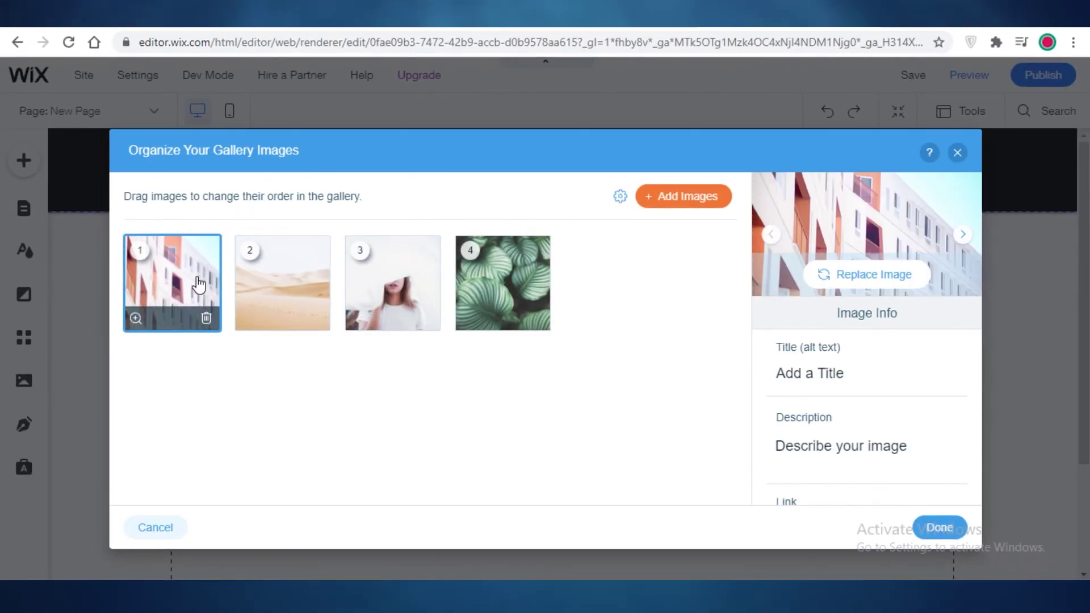
pyautogui.click(691, 201)
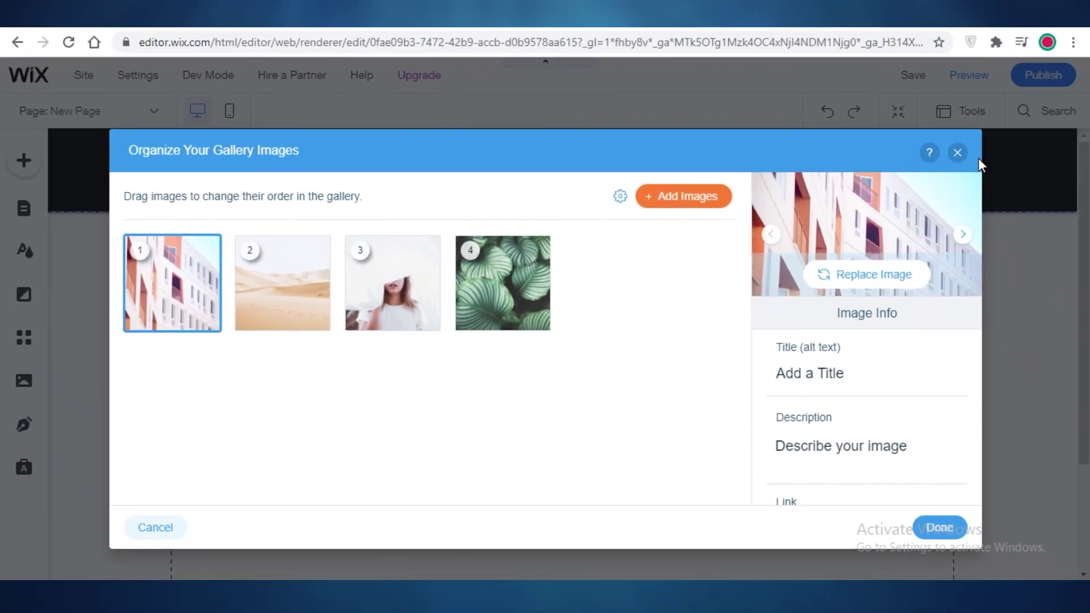
pyautogui.click(1049, 144)
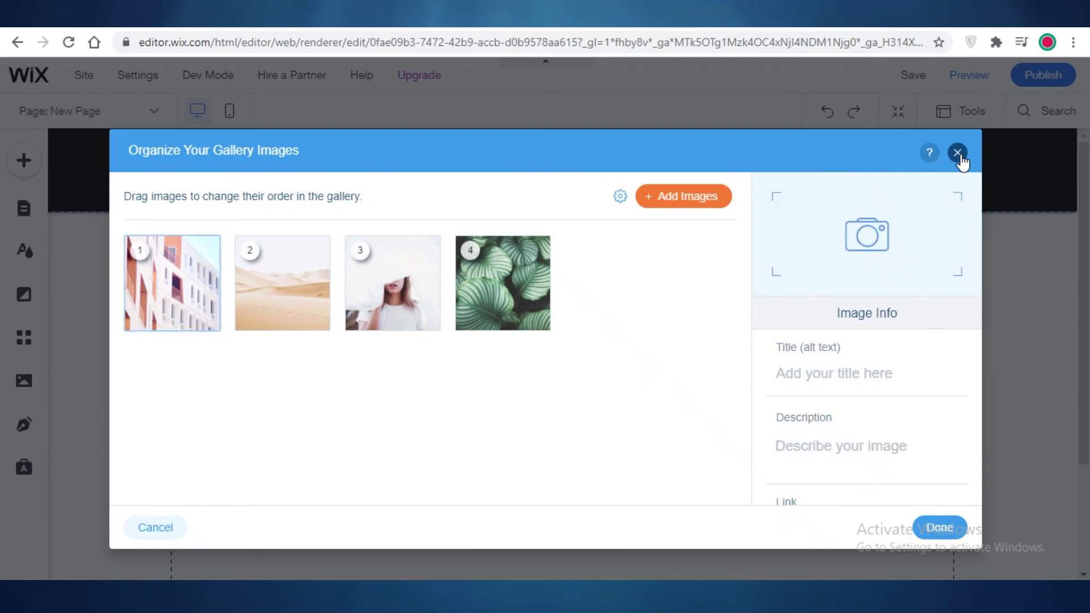